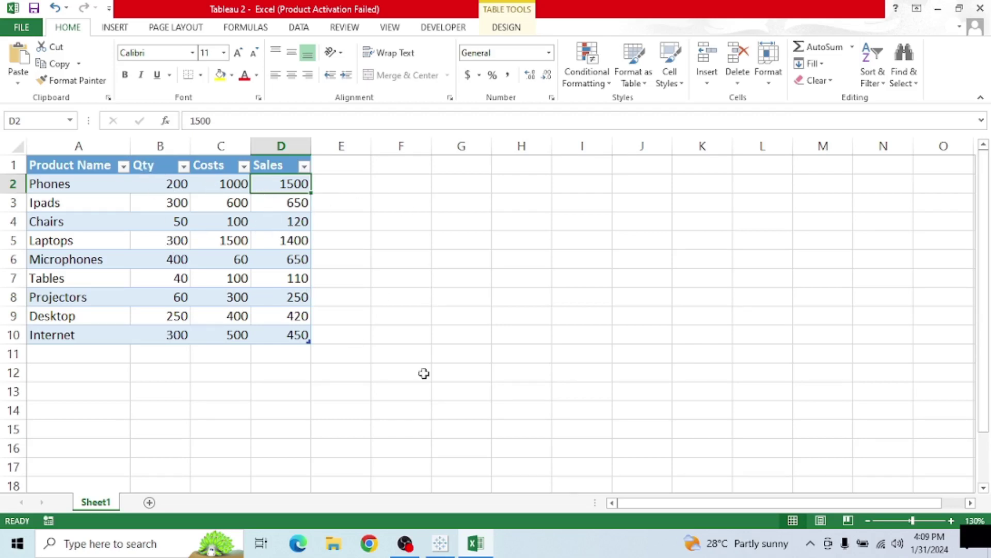
- Switch to Tableau Public and connect to the Excel workbook Tableau 2 on the Desktop as the data source
mouse_move(443, 546)
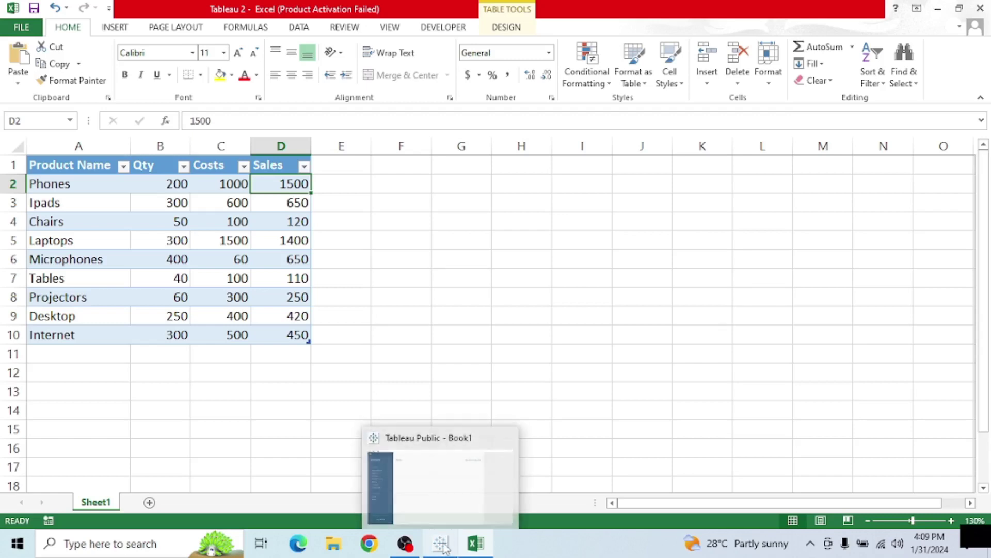
left_click(437, 476)
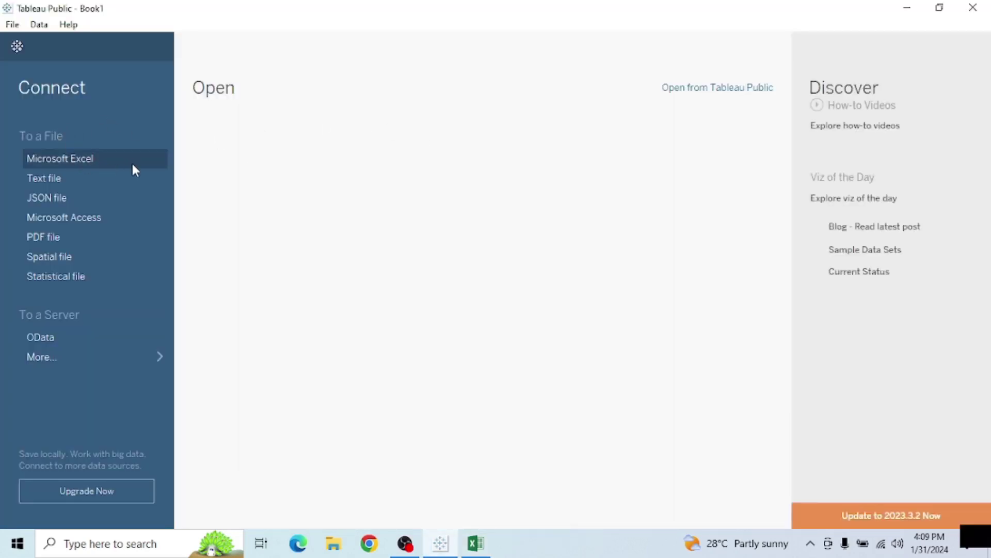
left_click(19, 46)
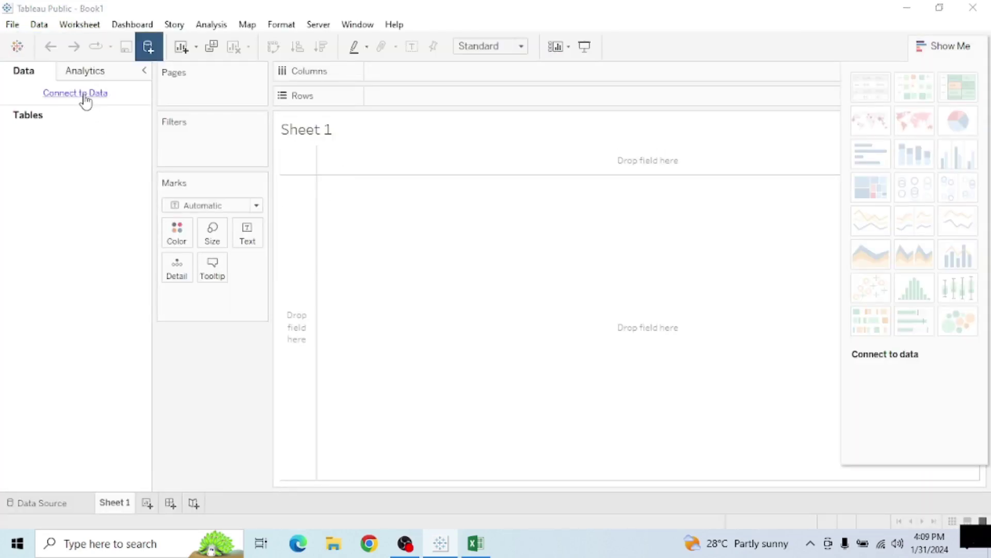
left_click(86, 98)
left_click(224, 155)
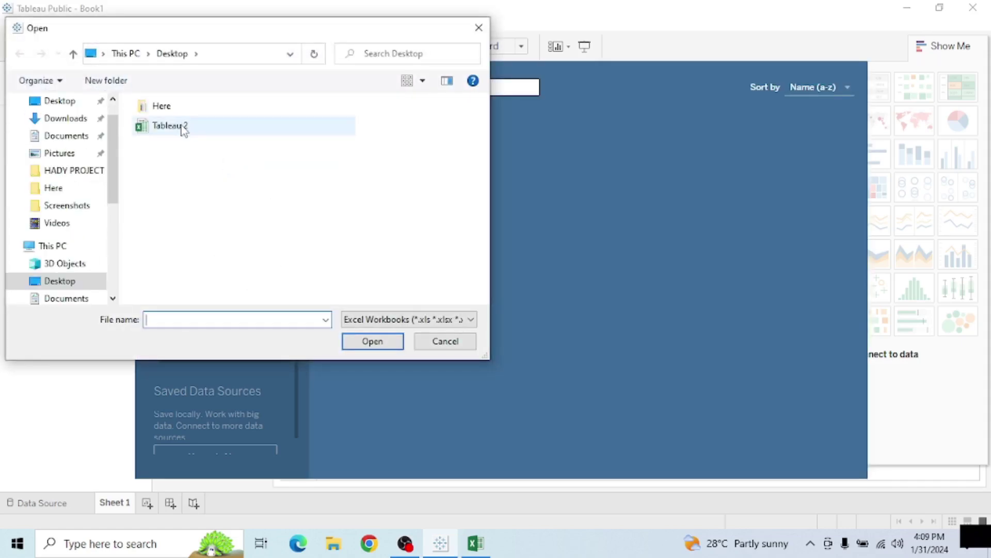
left_click(184, 131)
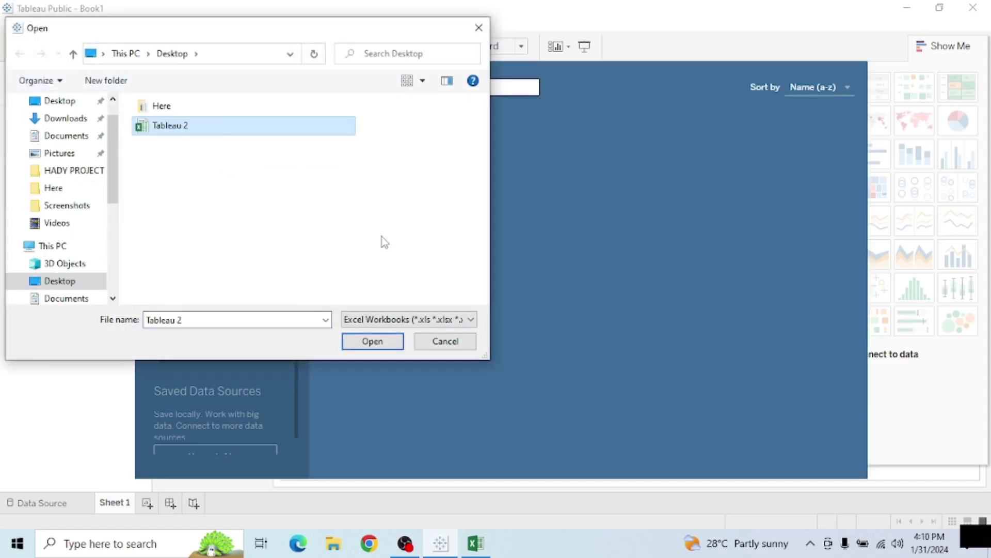
left_click(362, 341)
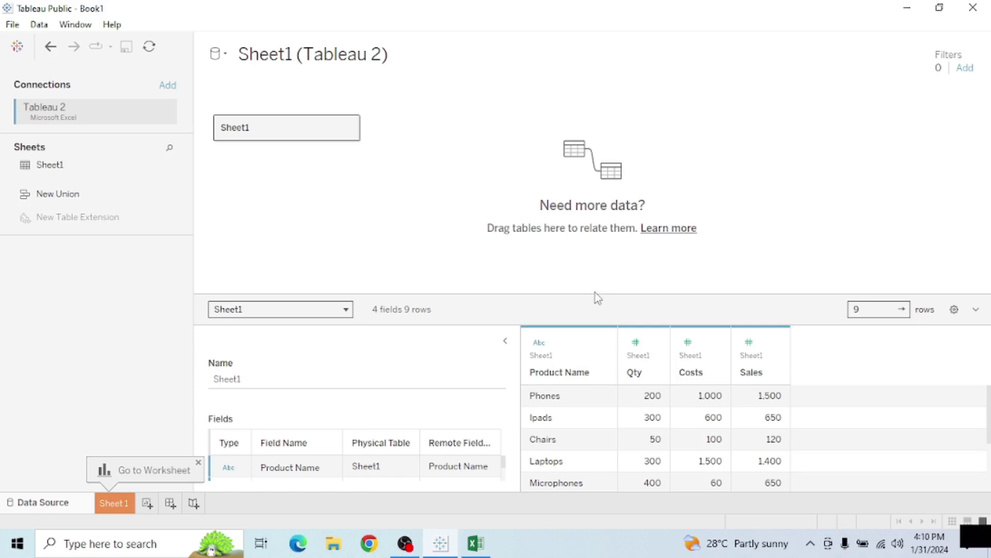
- Enlarge the data preview area of Sheet1 so more fields and rows are shown
left_click_drag(593, 293, 593, 214)
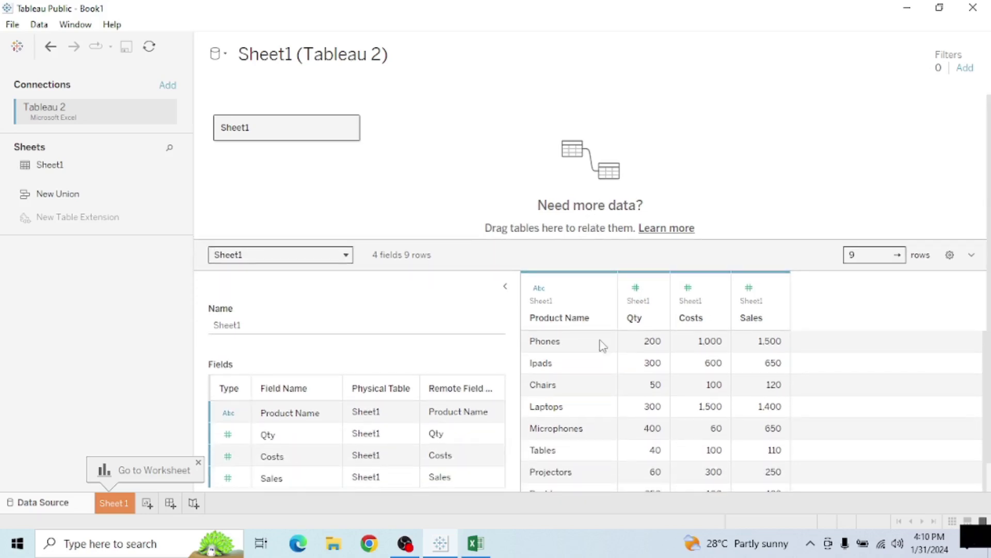
scroll(622, 357, "down", 1)
scroll(622, 356, "up", 1)
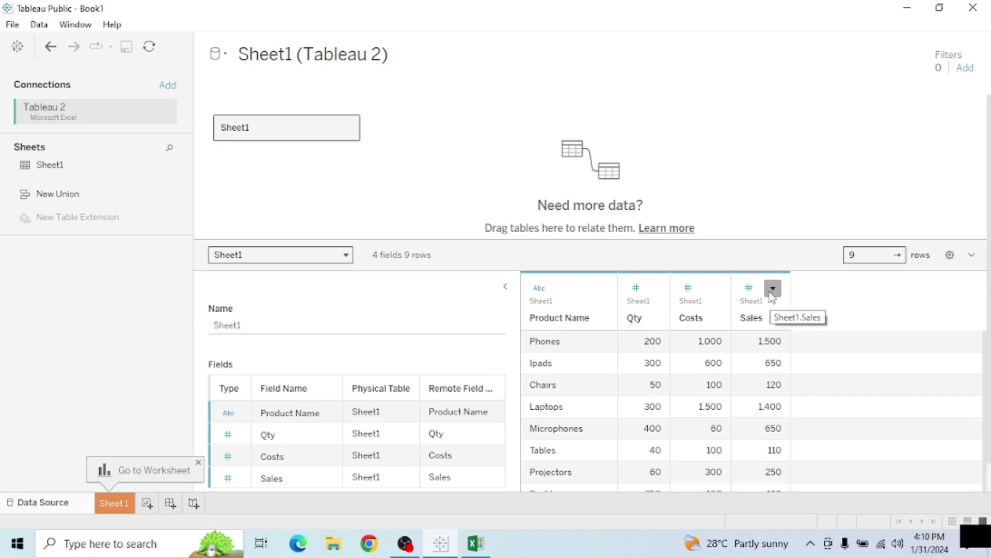
- Create a calculated field from Qty named Total Cost with the formula [Qty]*[Costs]
left_click(773, 290)
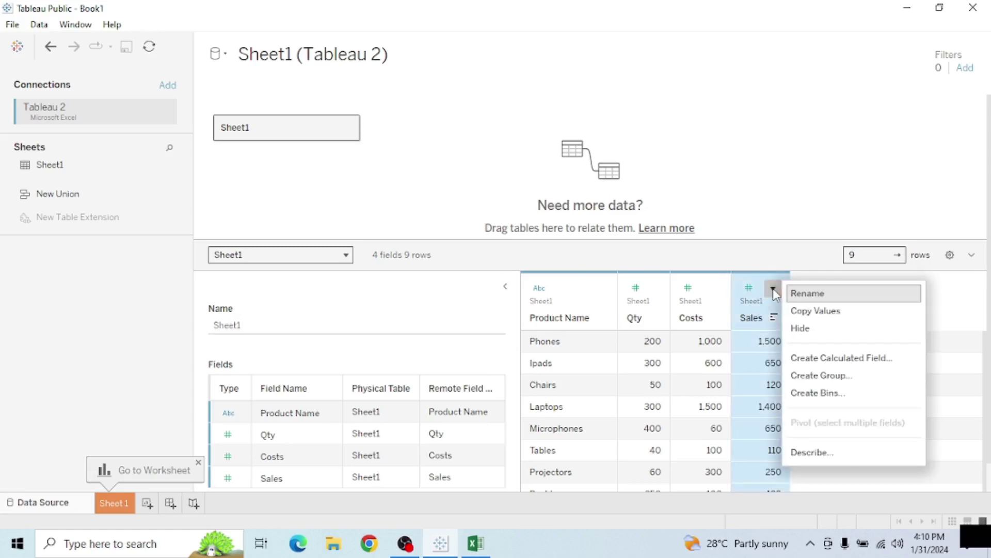
left_click(718, 339)
left_click(653, 288)
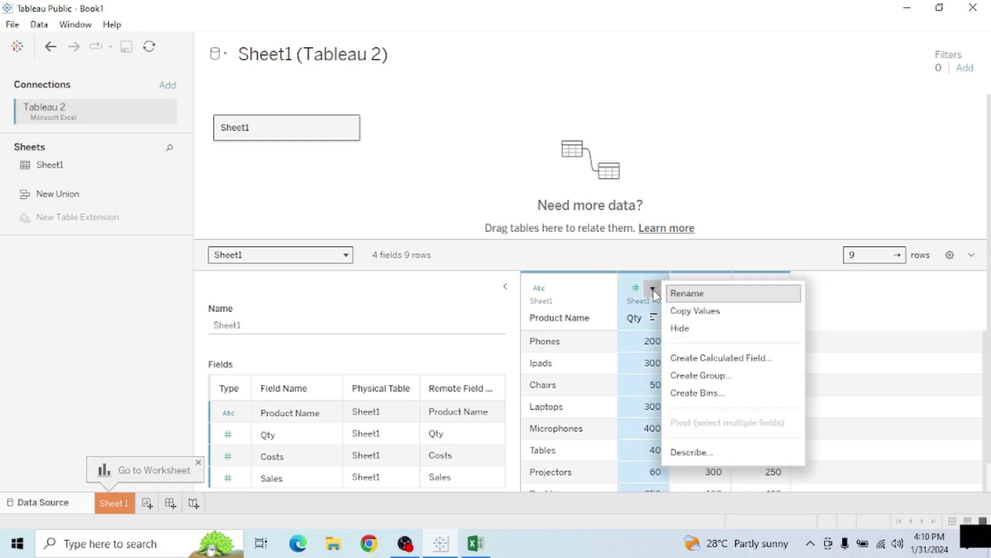
left_click(703, 362)
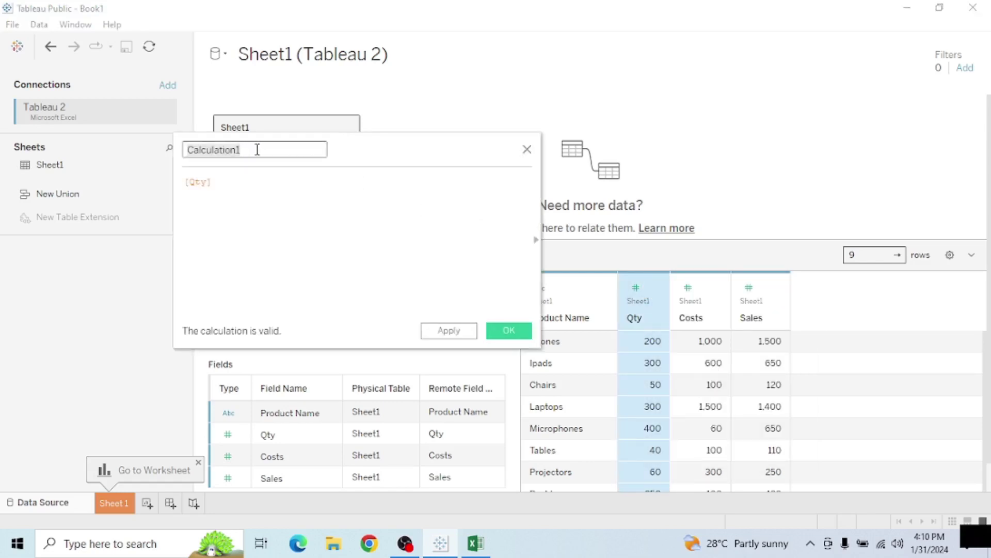
key("BackSpace")
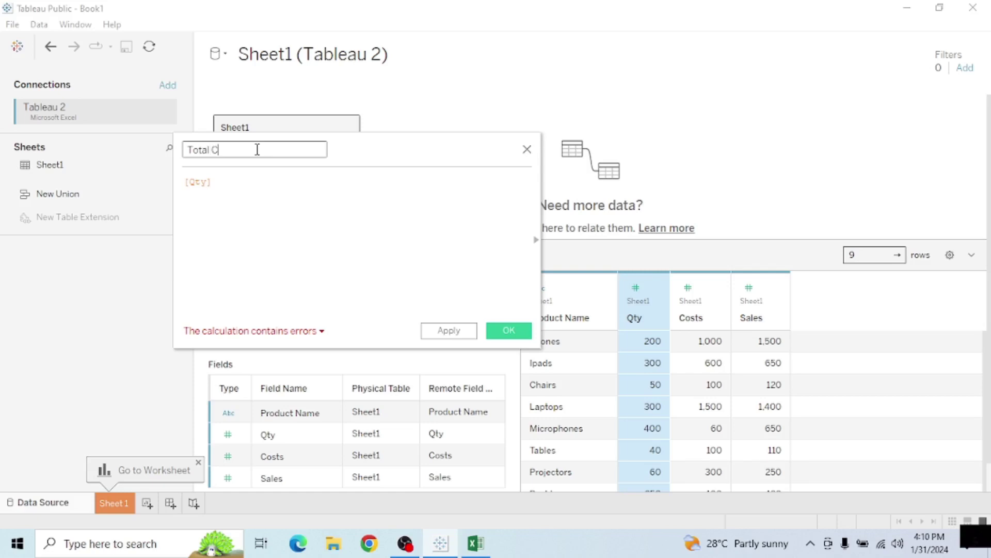
left_click(229, 181)
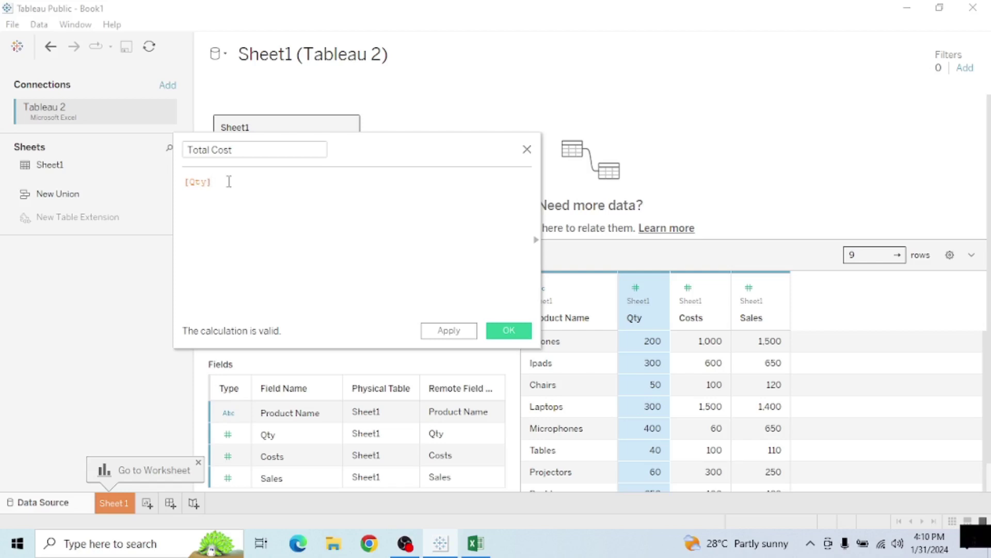
type("*[C")
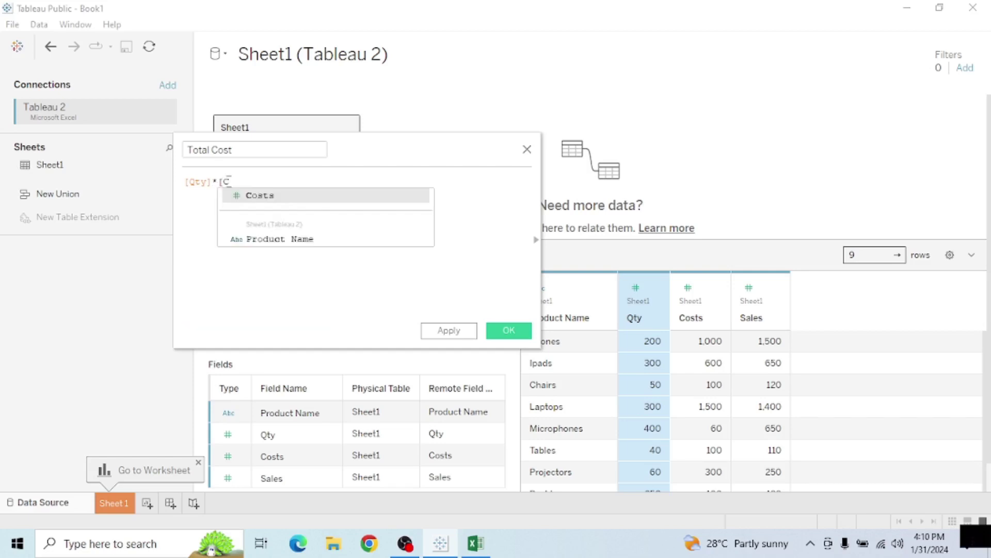
left_click(262, 196)
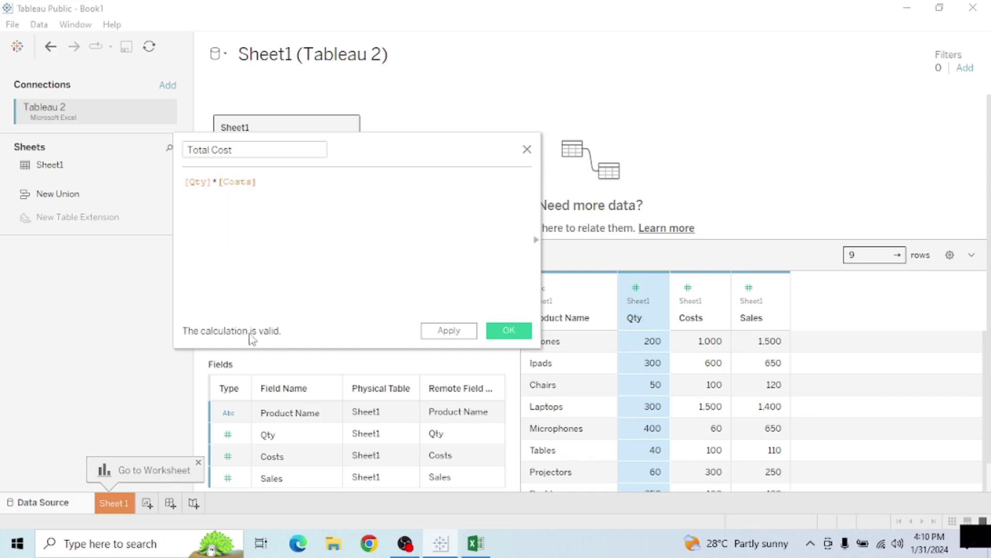
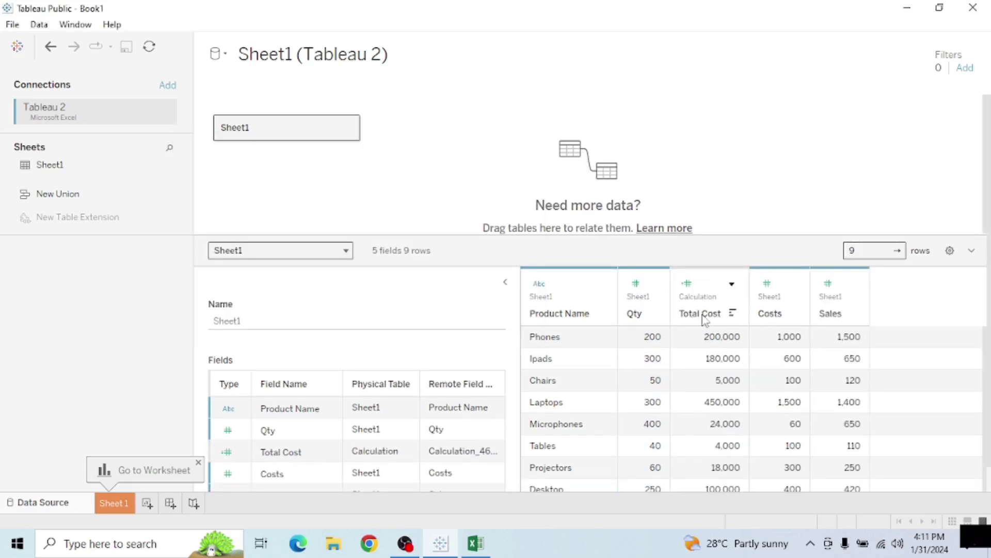
- Create a calculated field from Qty named Total Sales with the formula [Qty]*[Sales]
left_click(653, 285)
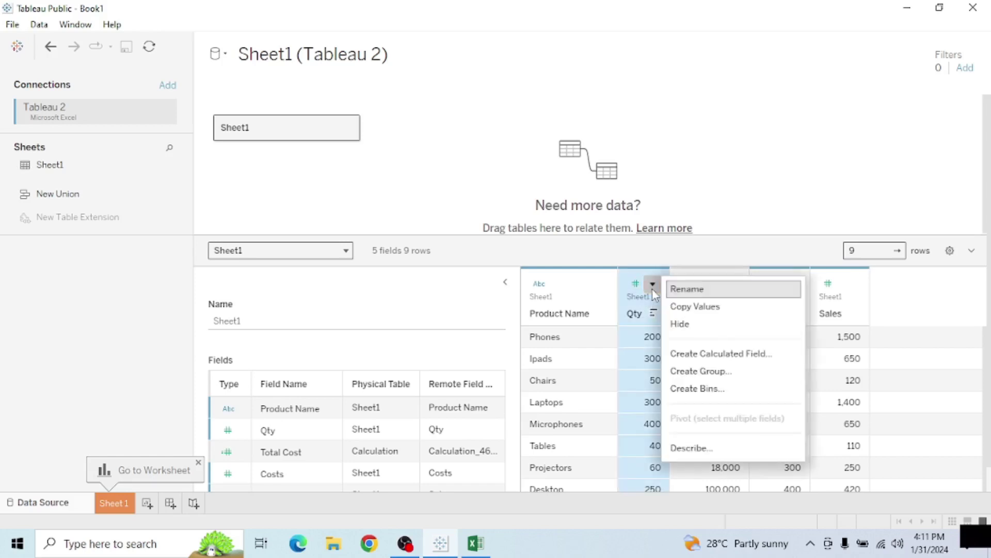
left_click(722, 356)
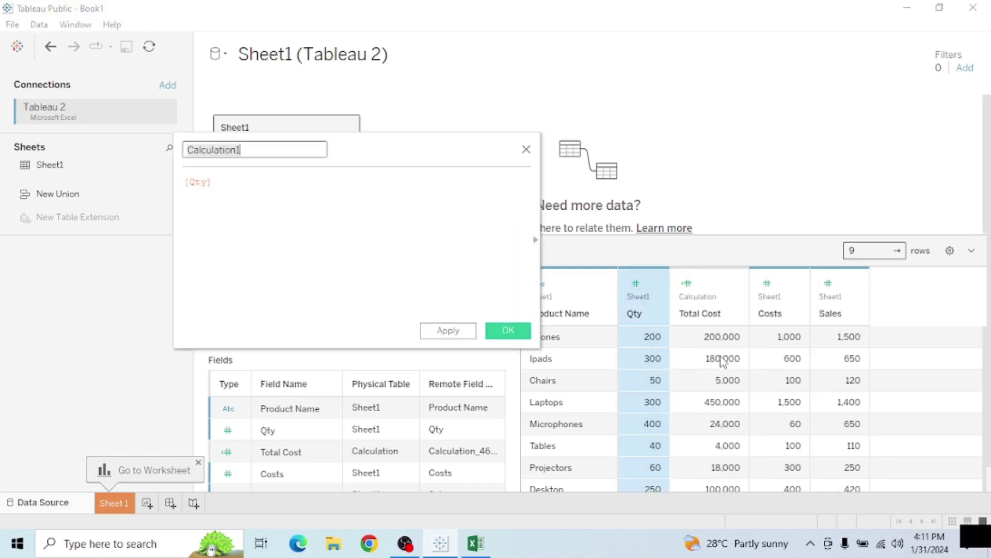
key("BackSpace")
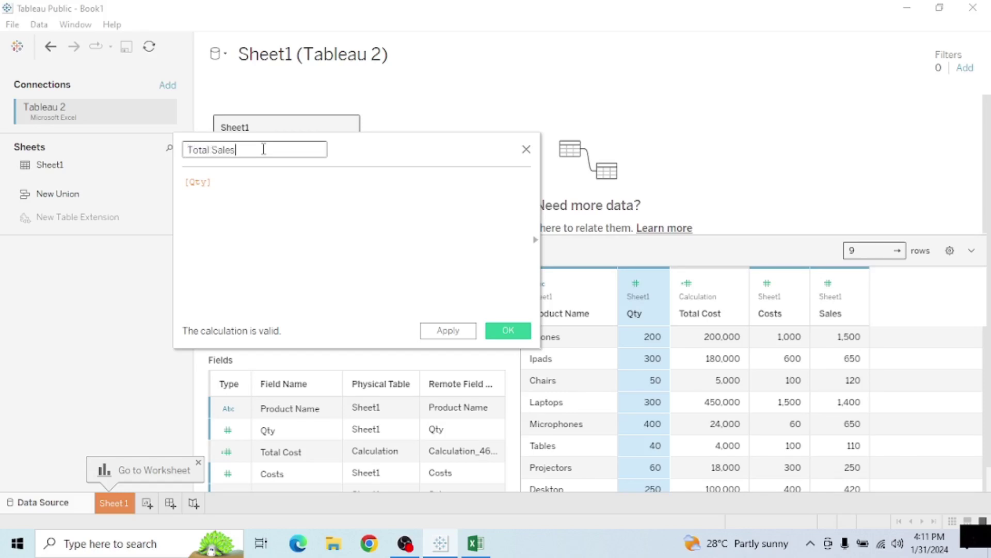
left_click(225, 186)
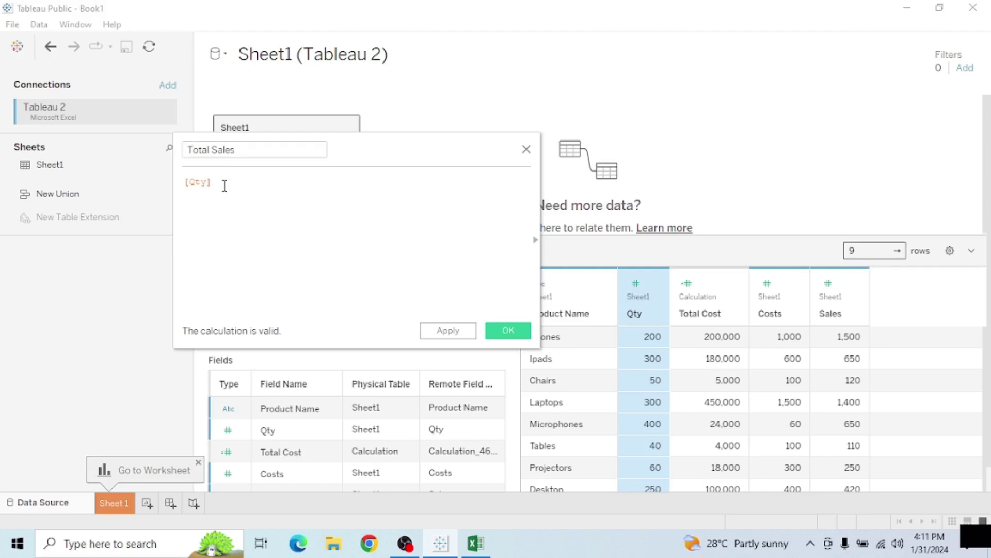
type("*[Sa")
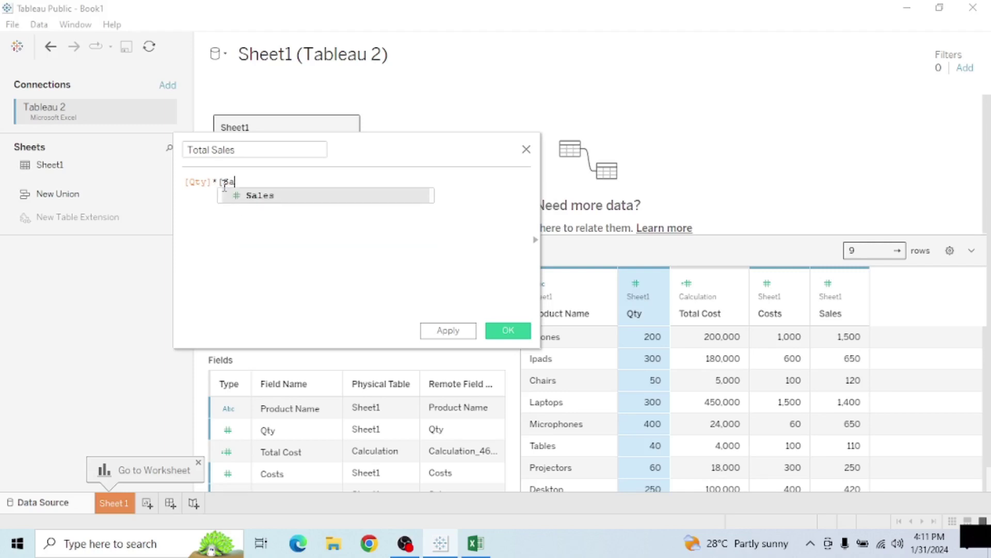
left_click(255, 197)
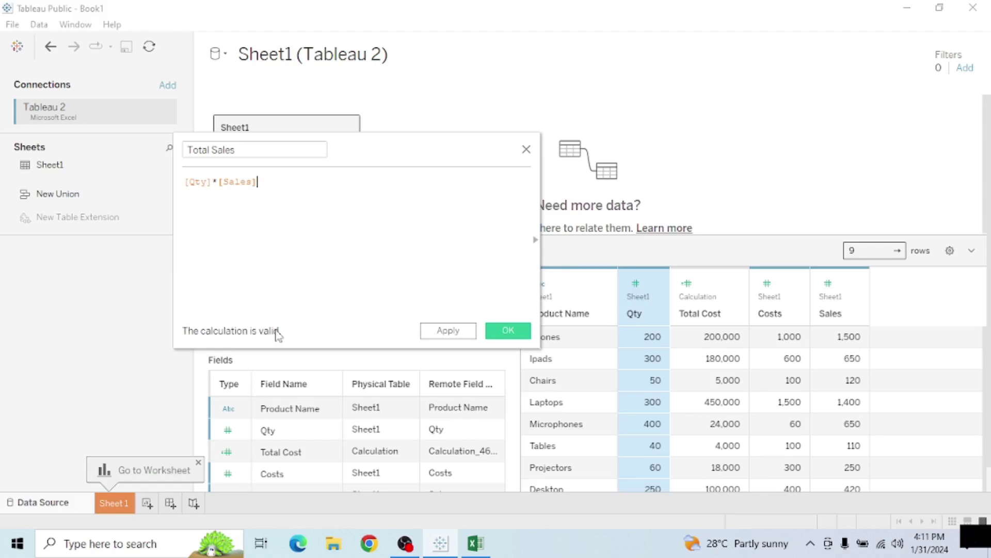
left_click(442, 331)
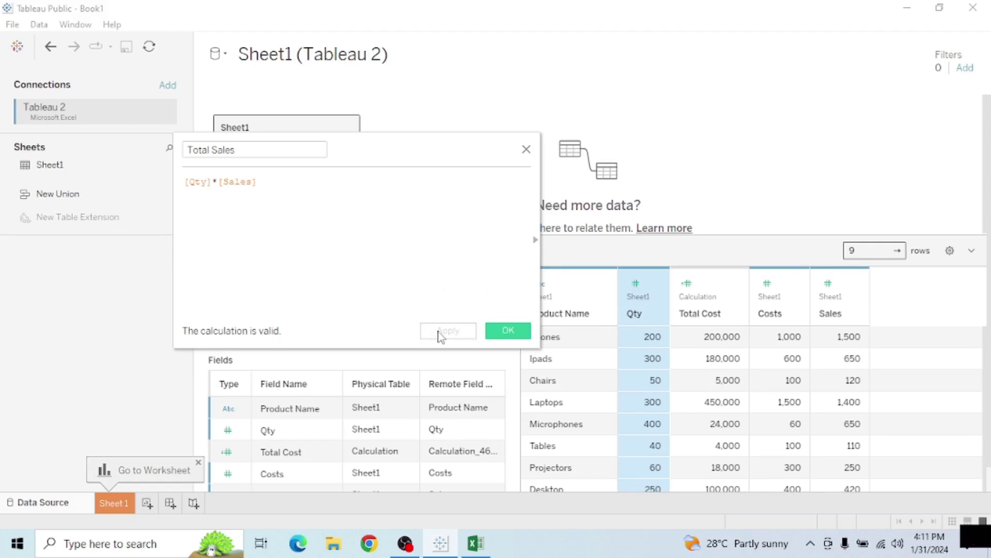
left_click(508, 330)
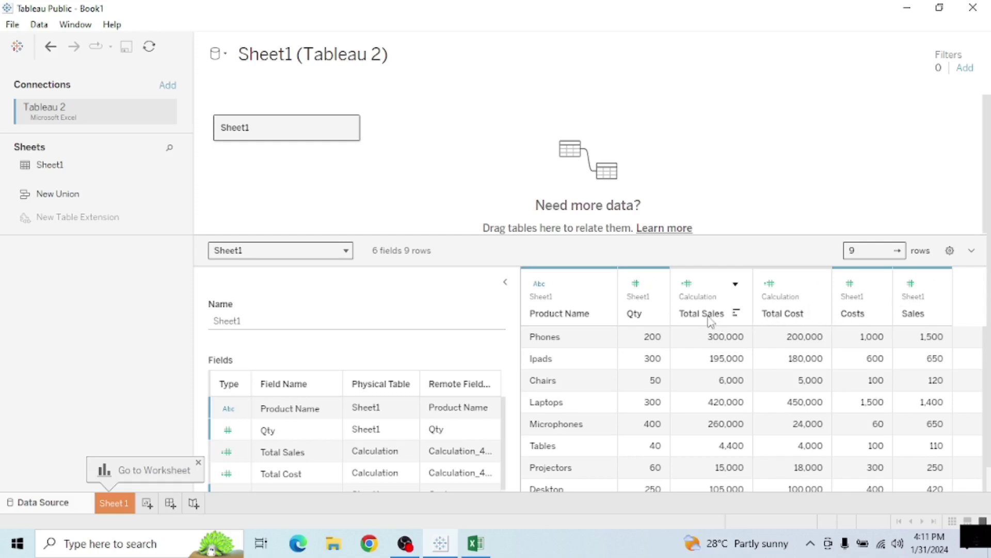
- Create a calculated field from Total Sales named Total Profit with the formula [Total Sales]-[Total Cost]
left_click(735, 284)
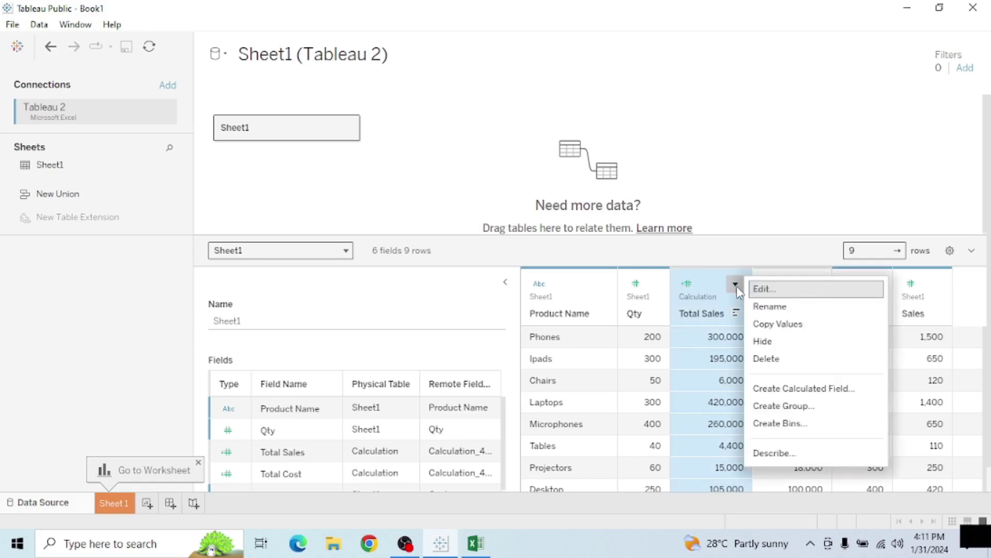
left_click(786, 389)
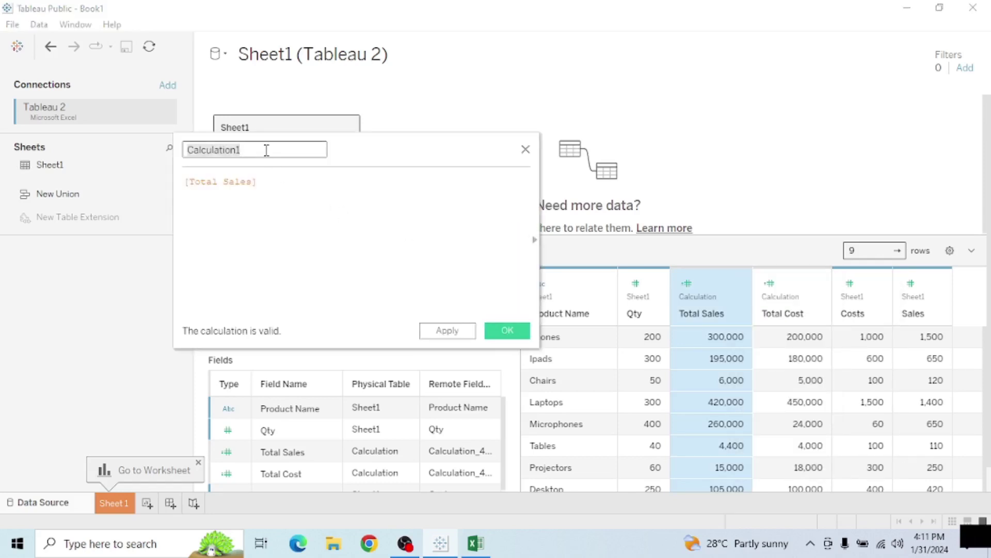
key("BackSpace")
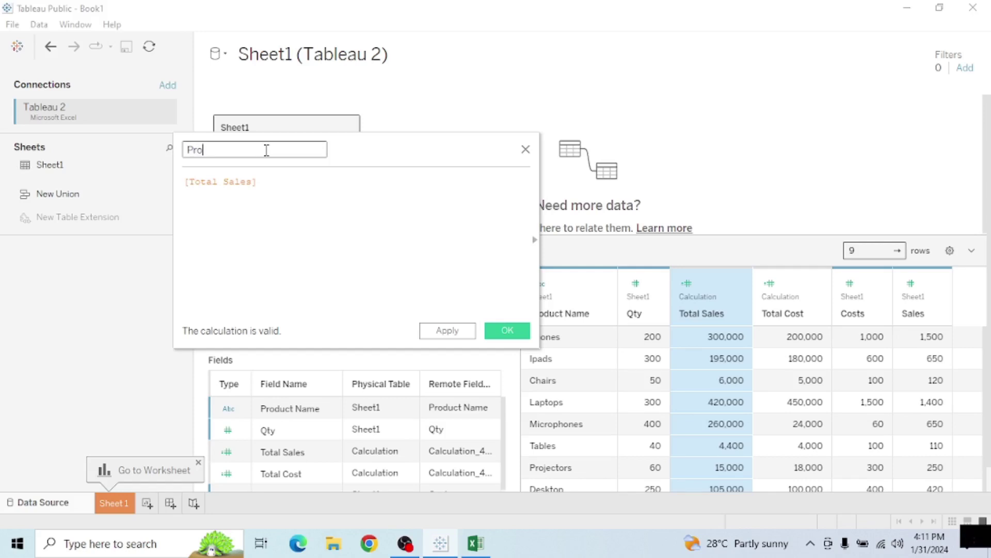
left_click(187, 149)
type("Totals")
key("BackSpace")
key("BackSpace")
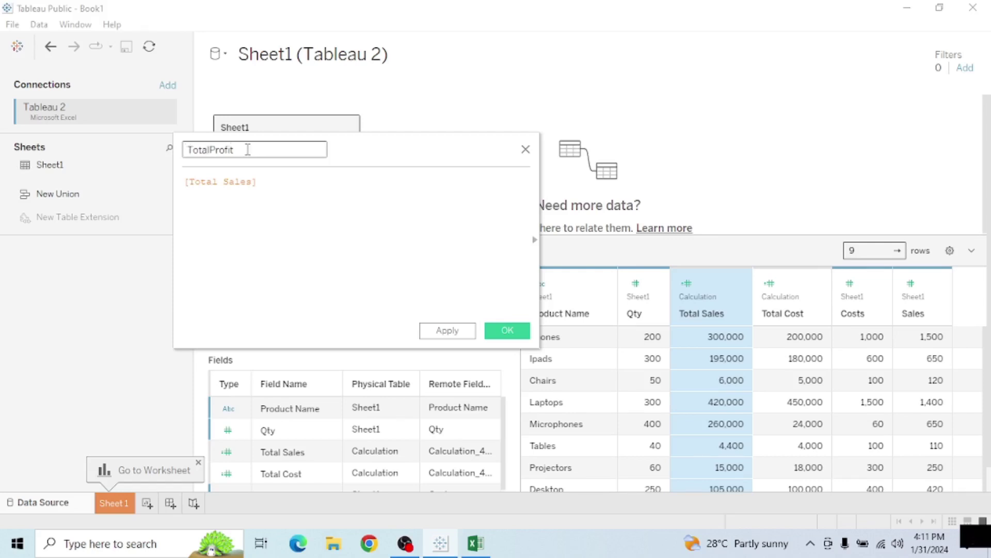
left_click(269, 180)
type("-")
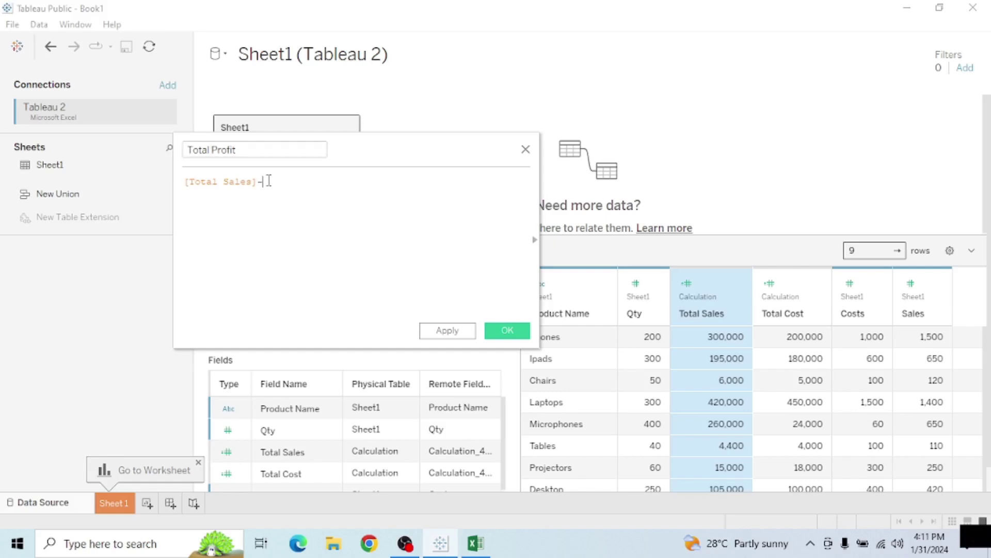
type("[C")
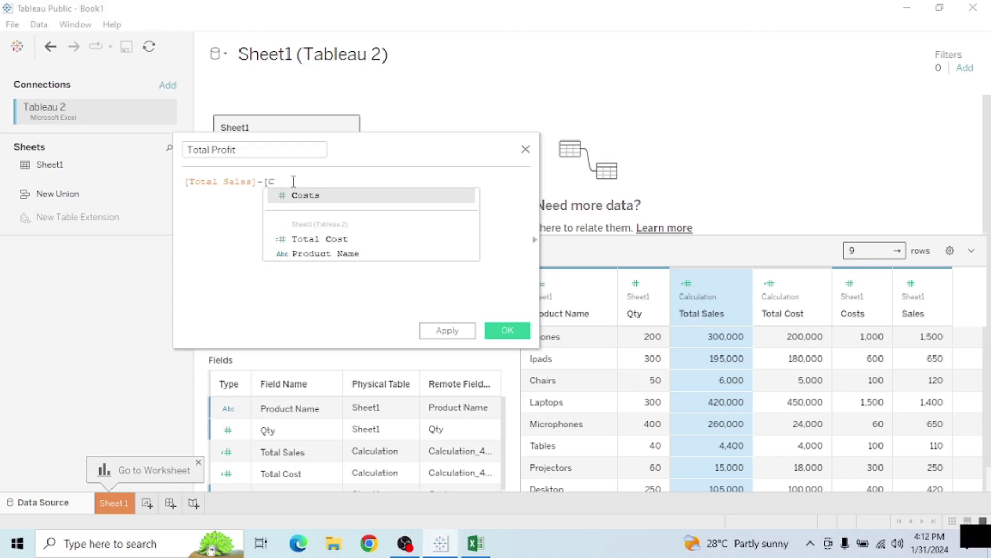
left_click(326, 241)
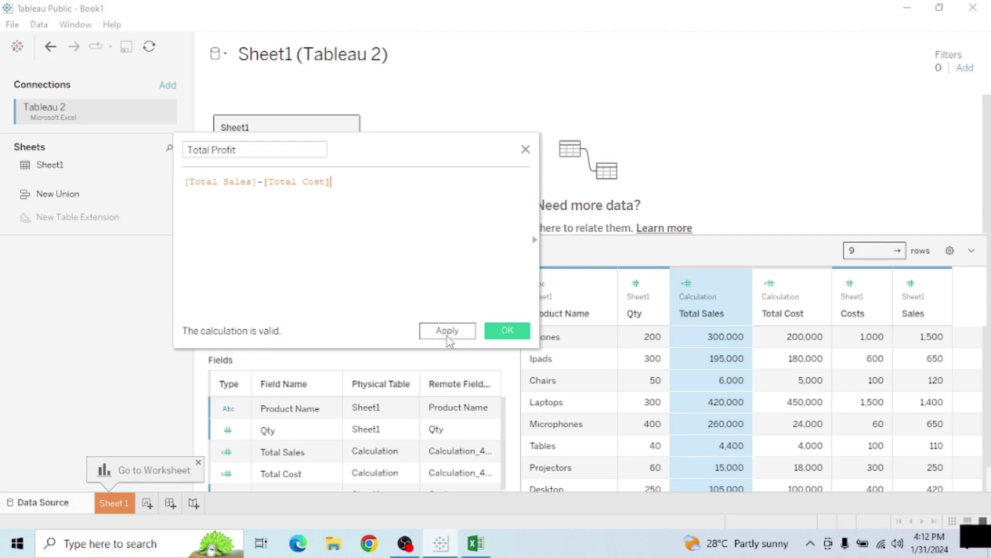
left_click(508, 331)
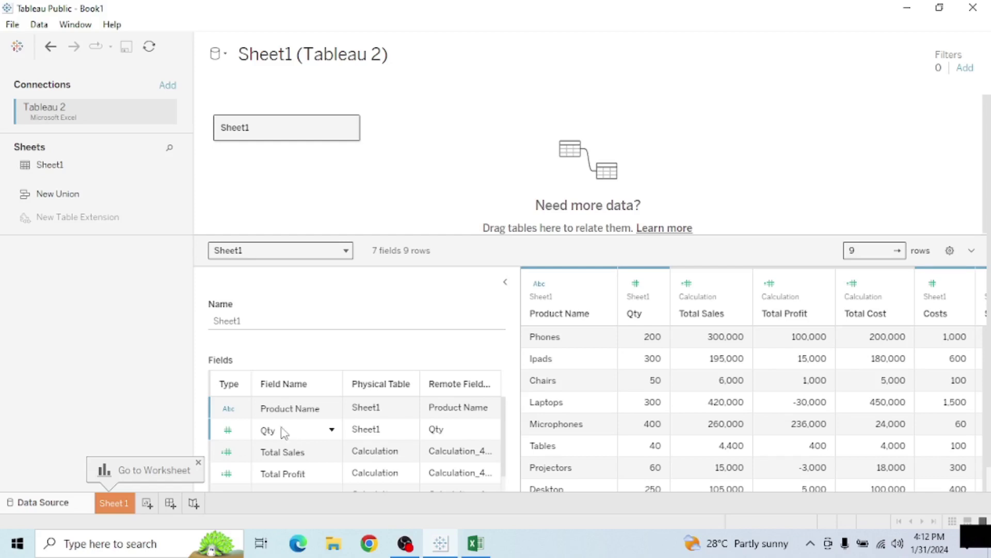
- Build a bar chart on the Sheet 1 worksheet with Product Name in the columns and Total Cost in the rows
left_click(112, 503)
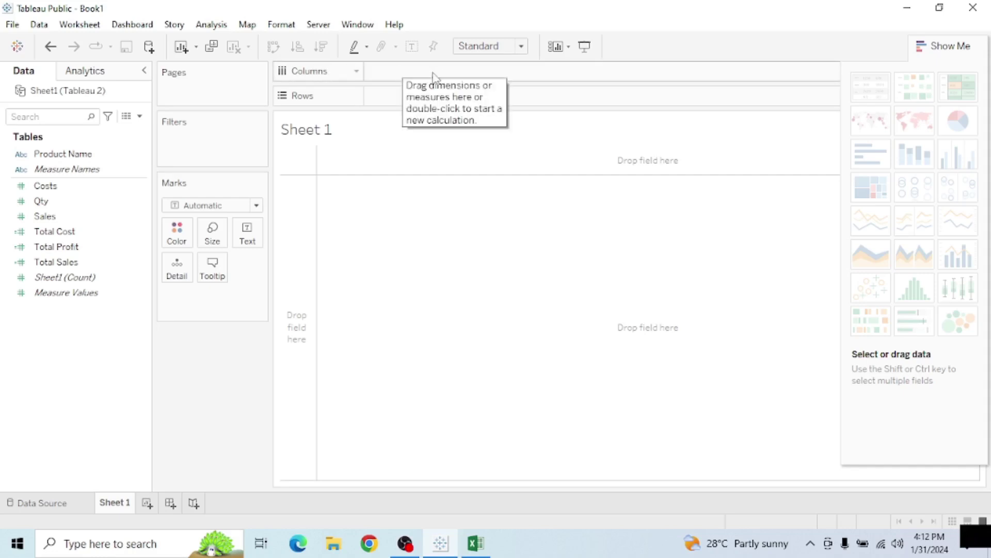
mouse_move(72, 154)
left_mouse_down()
mouse_move(305, 148)
mouse_move(412, 89)
mouse_move(411, 74)
left_mouse_up()
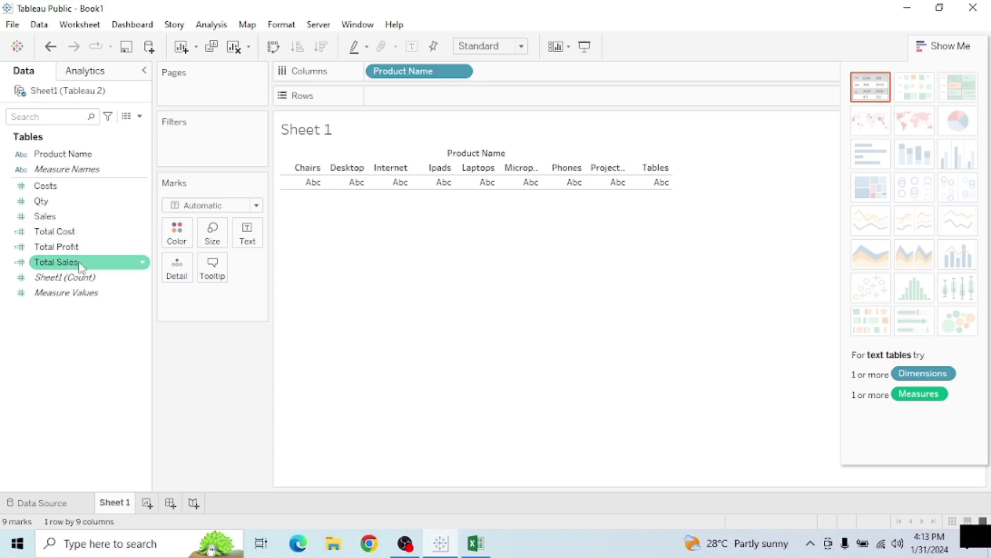
mouse_move(74, 236)
left_mouse_down()
mouse_move(361, 178)
mouse_move(417, 127)
mouse_move(416, 100)
left_mouse_up()
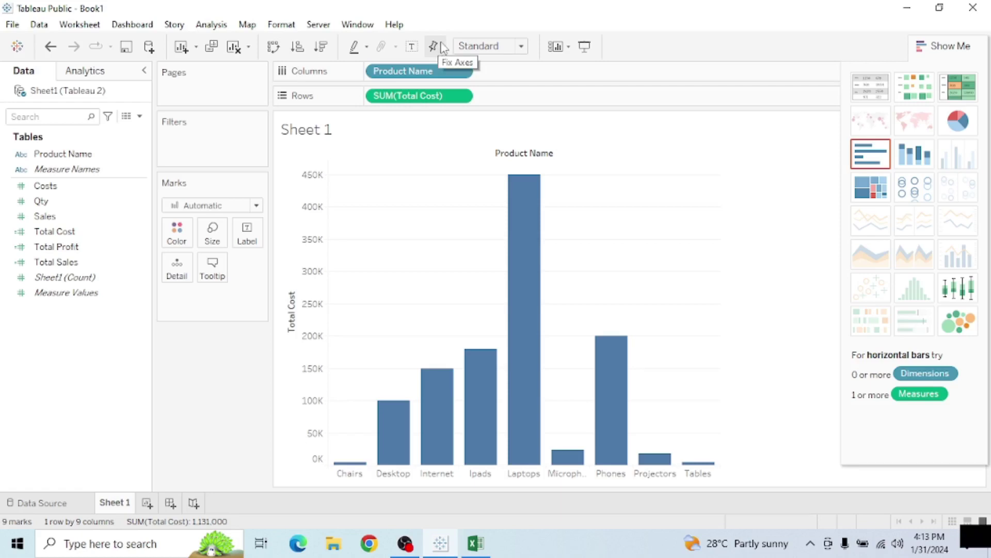
- Show mark labels on the Total Cost bars and hide the Product Name field label for columns
left_click(413, 48)
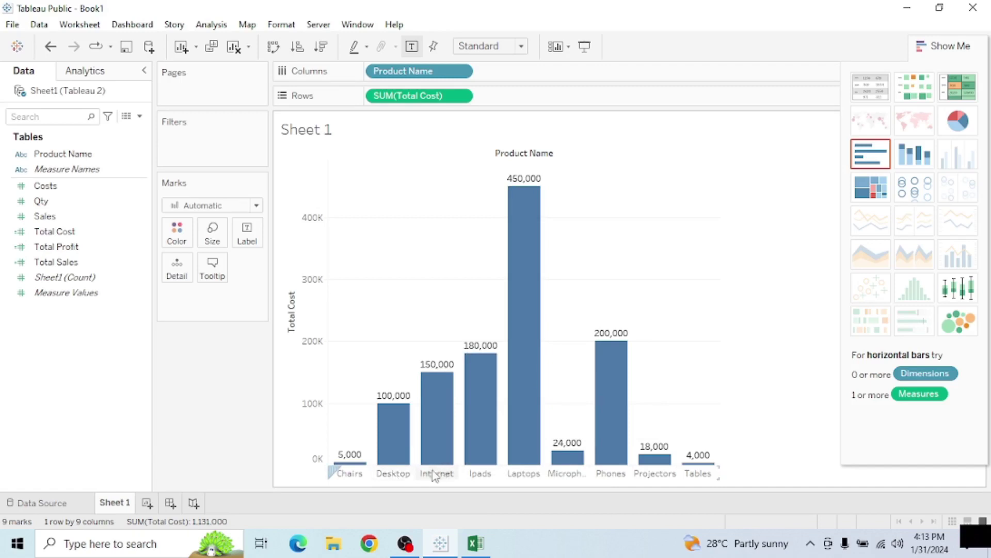
mouse_move(438, 456)
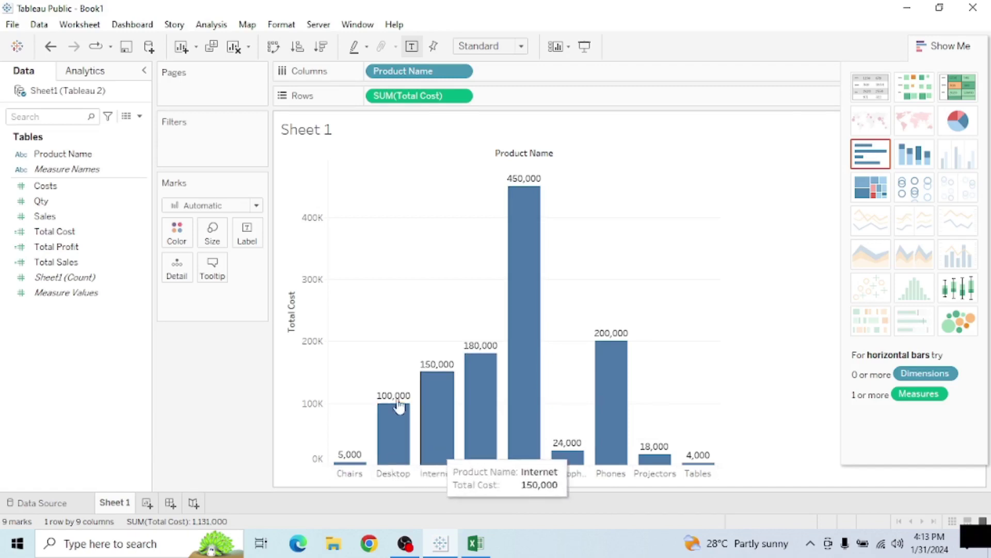
right_click(522, 156)
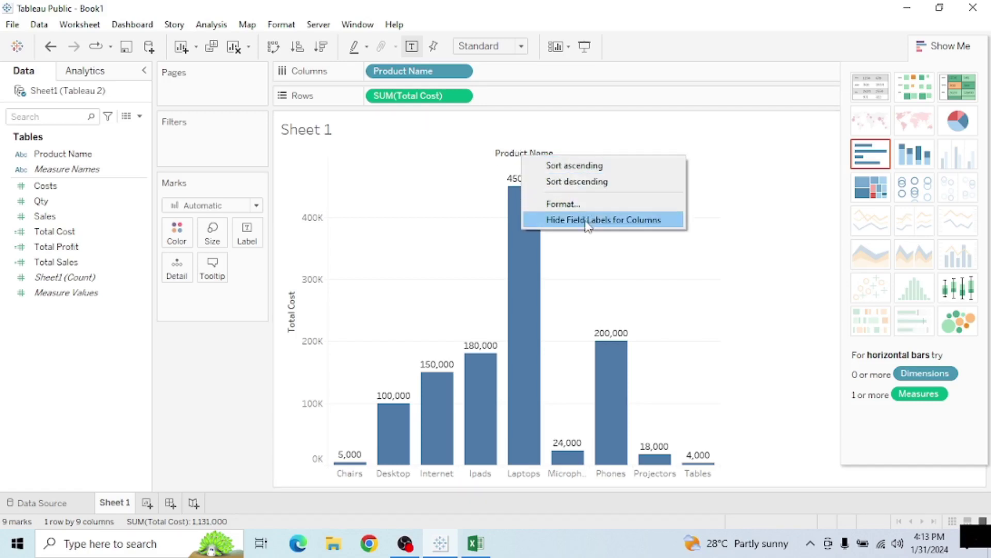
left_click(607, 225)
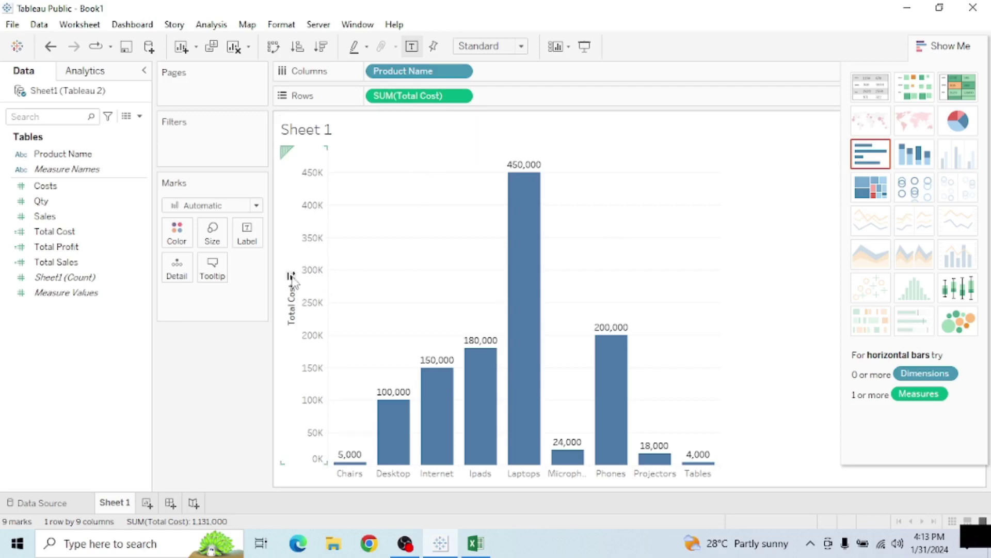
- Sort the product bars by Total Cost in ascending order
left_click(290, 277)
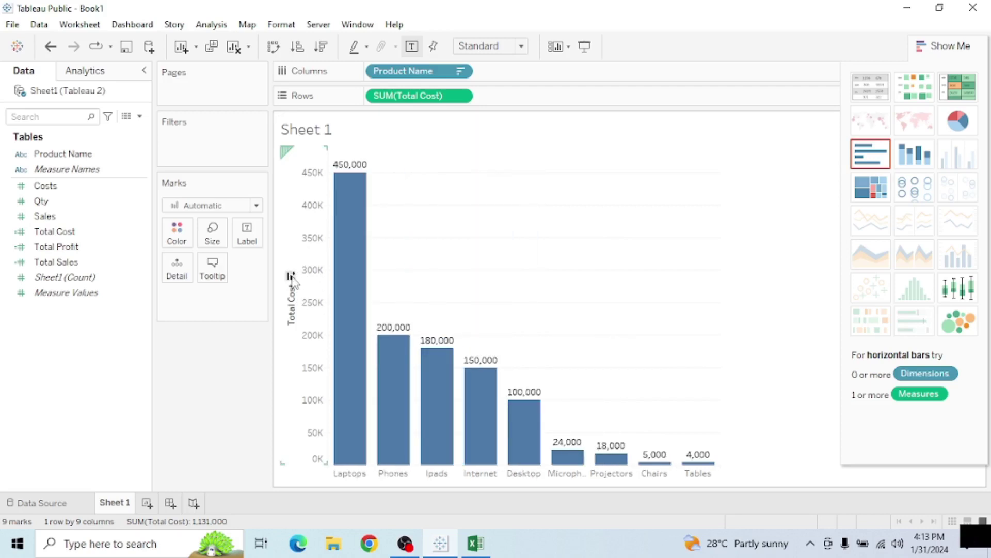
left_click(291, 277)
left_click(291, 277)
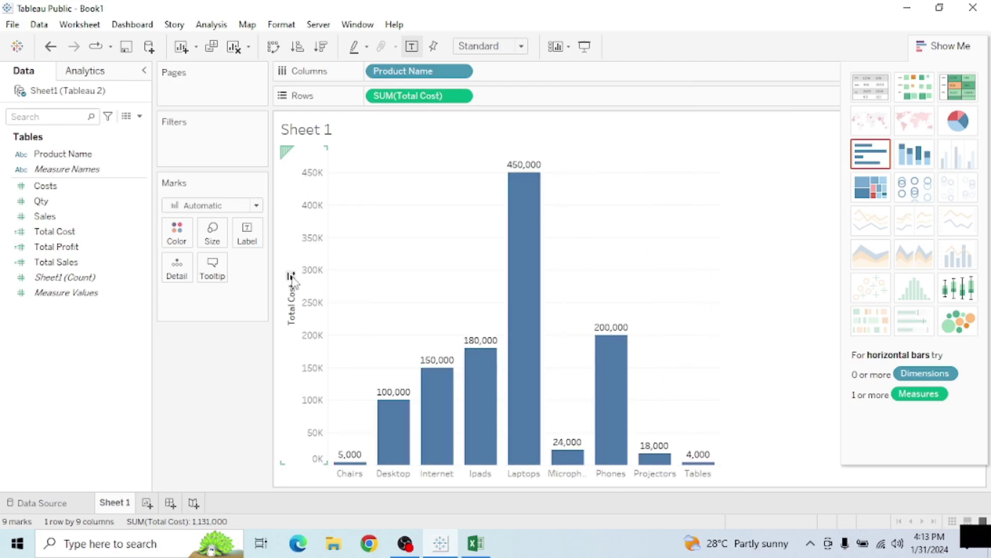
left_click(291, 276)
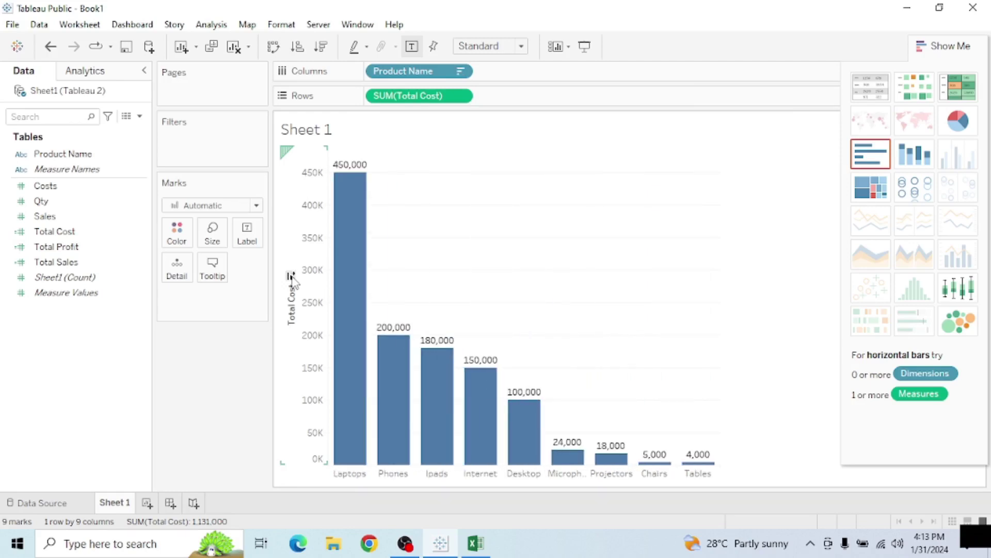
left_click(291, 276)
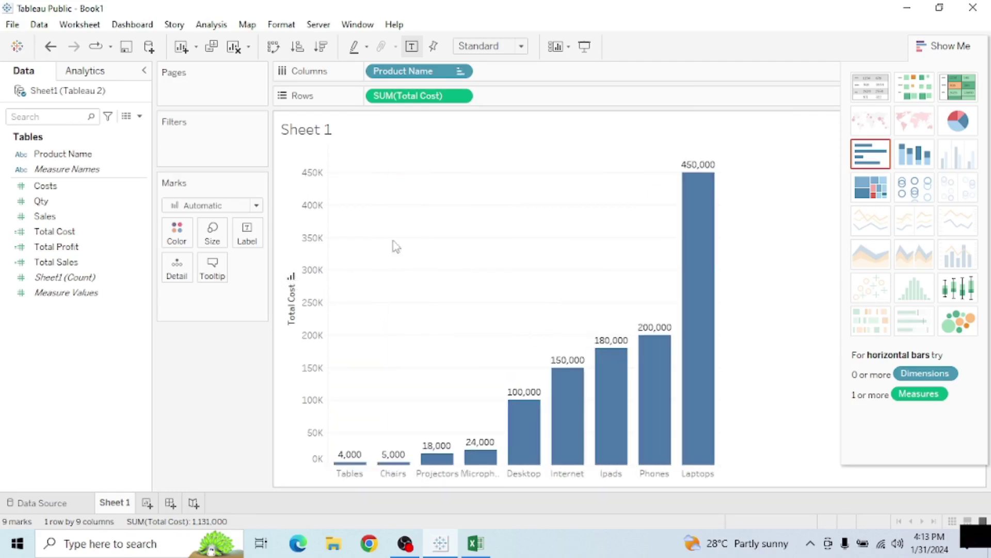
- Replace the sheet name placeholder in the chart title with the text Product Costs
double_click(348, 134)
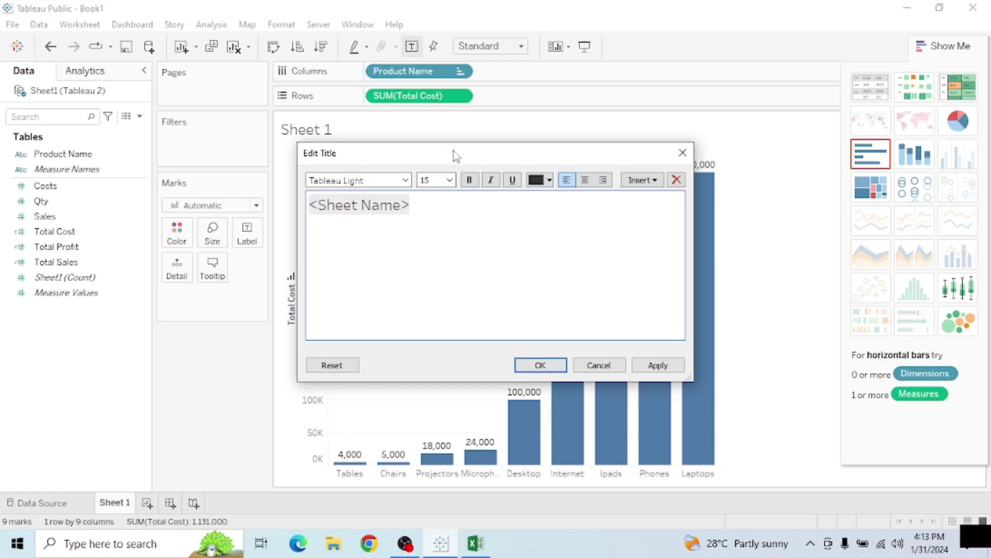
key("BackSpace")
key("BackSpace")
key("BackSpace")
key("BackSpace")
key("BackSpace")
key("BackSpace")
key("BackSpace")
key("BackSpace")
key("BackSpace")
key("BackSpace")
key("BackSpace")
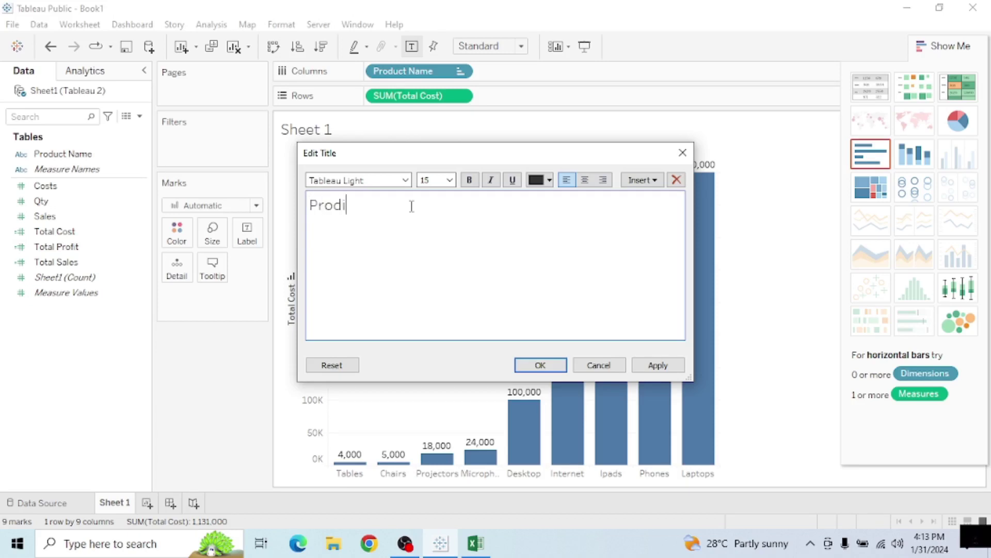
type("Product Costs")
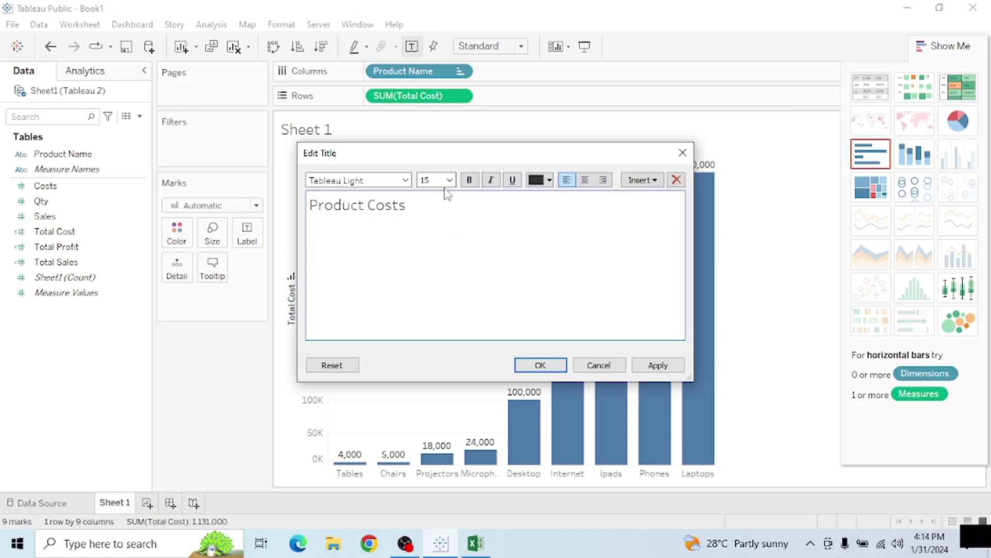
- Format the Product Costs title as centered, bold, size 20 text and apply the changes
left_click_drag(411, 205, 311, 208)
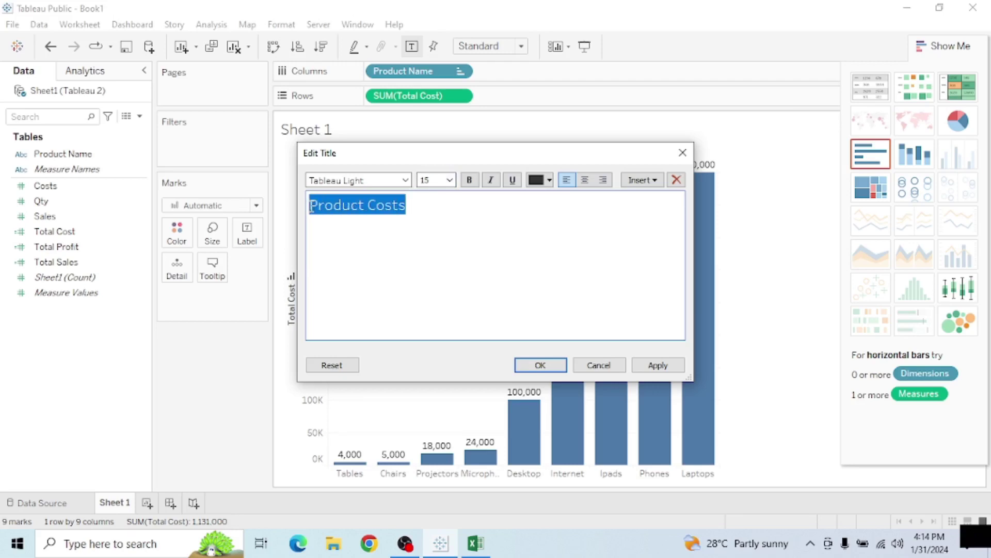
left_click(585, 180)
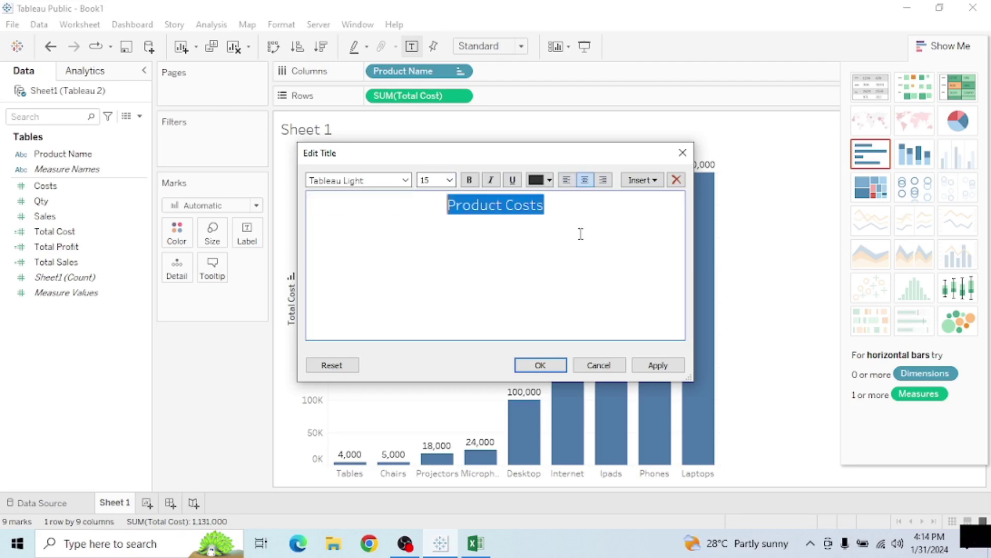
left_click(602, 182)
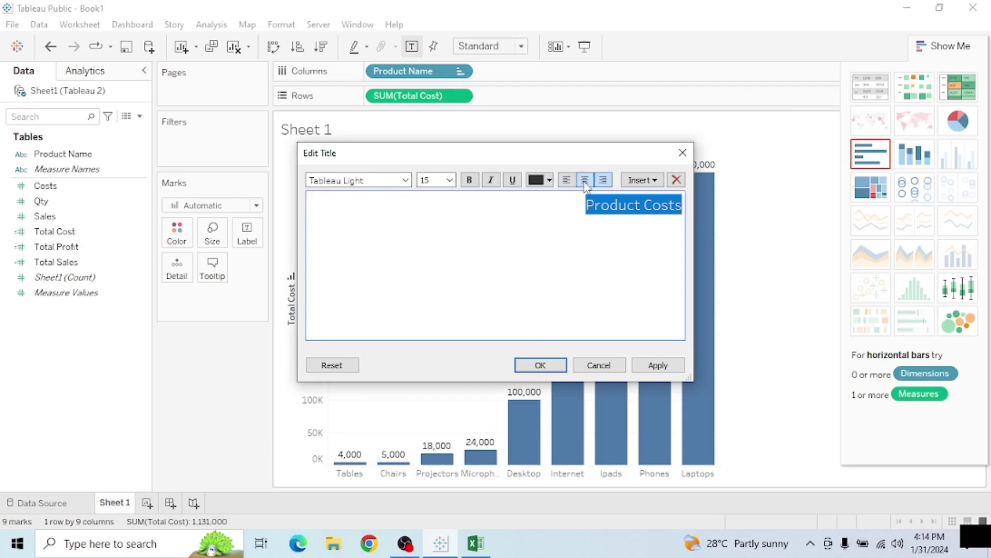
left_click(584, 181)
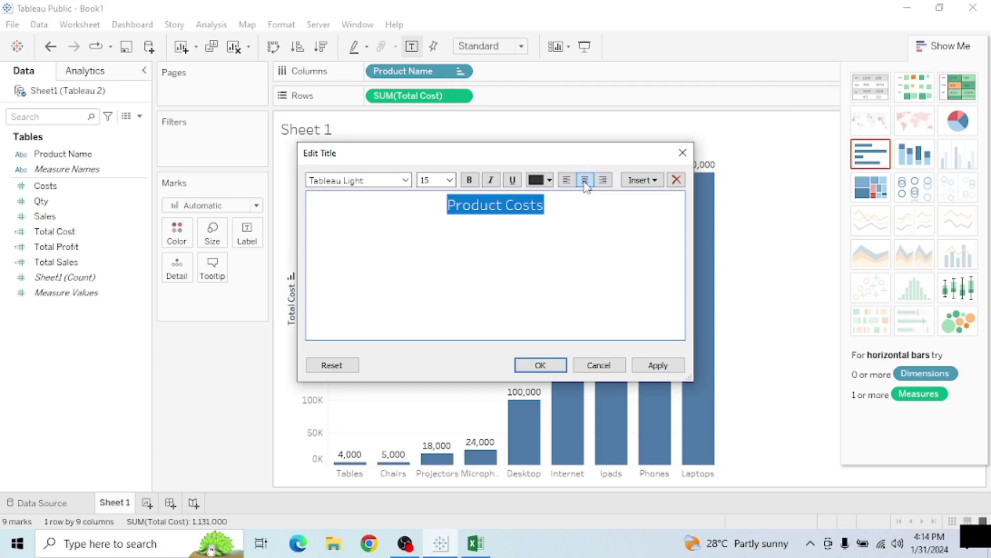
left_click(470, 179)
left_click(450, 180)
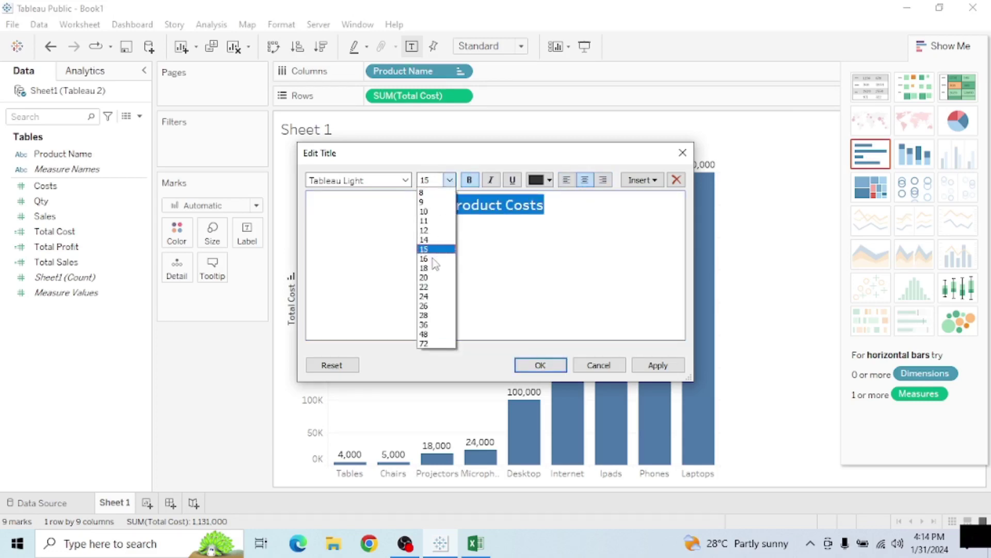
left_click(430, 280)
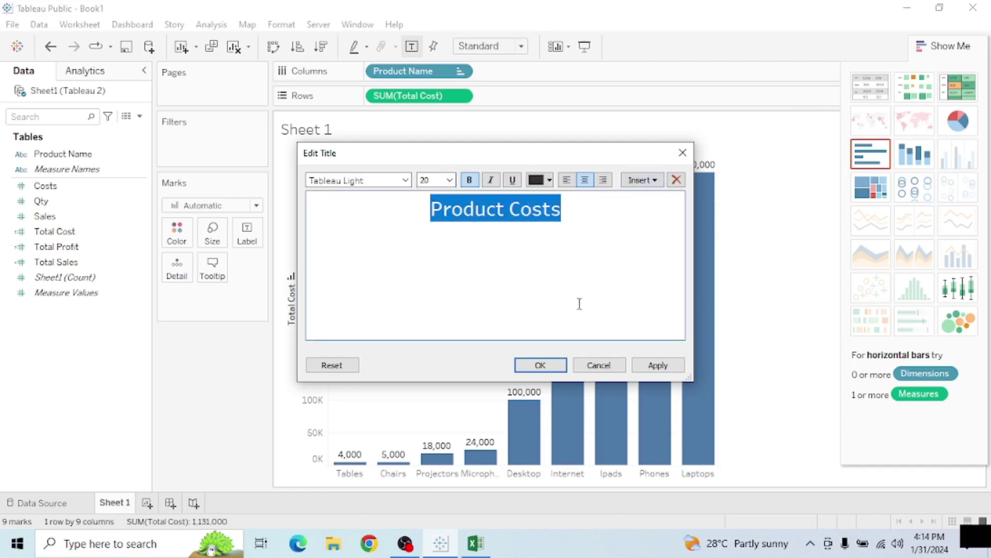
left_click(659, 366)
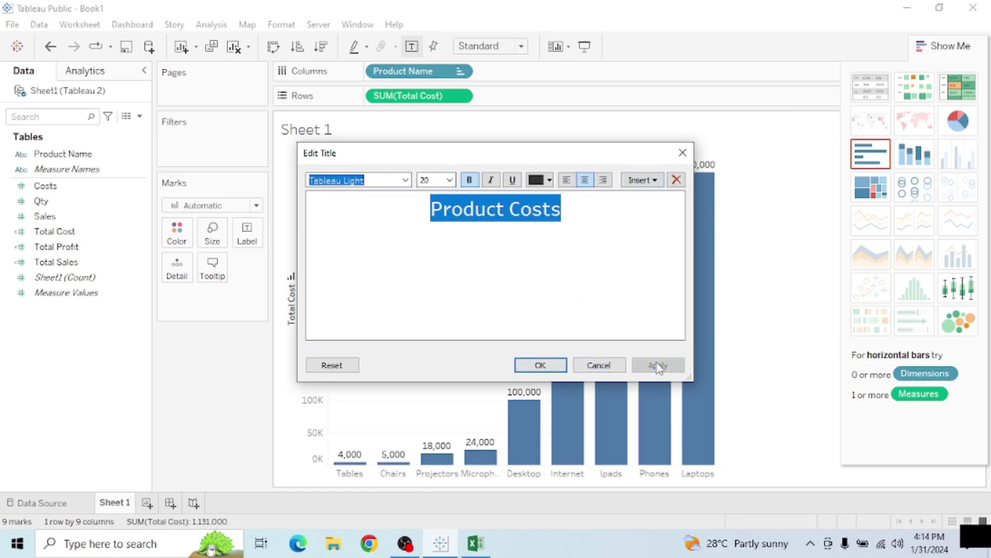
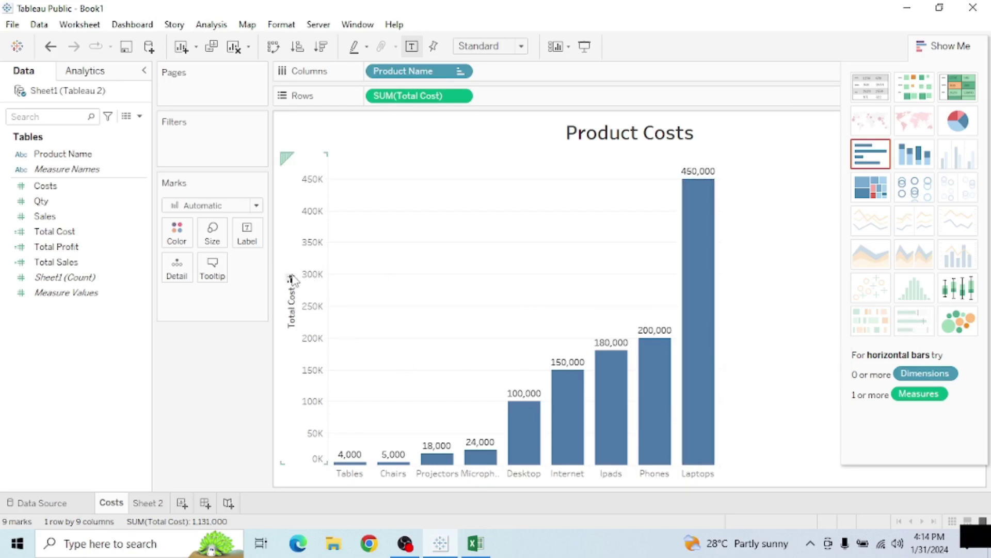
- Sort the product bars by Total Cost in descending order
left_click(290, 278)
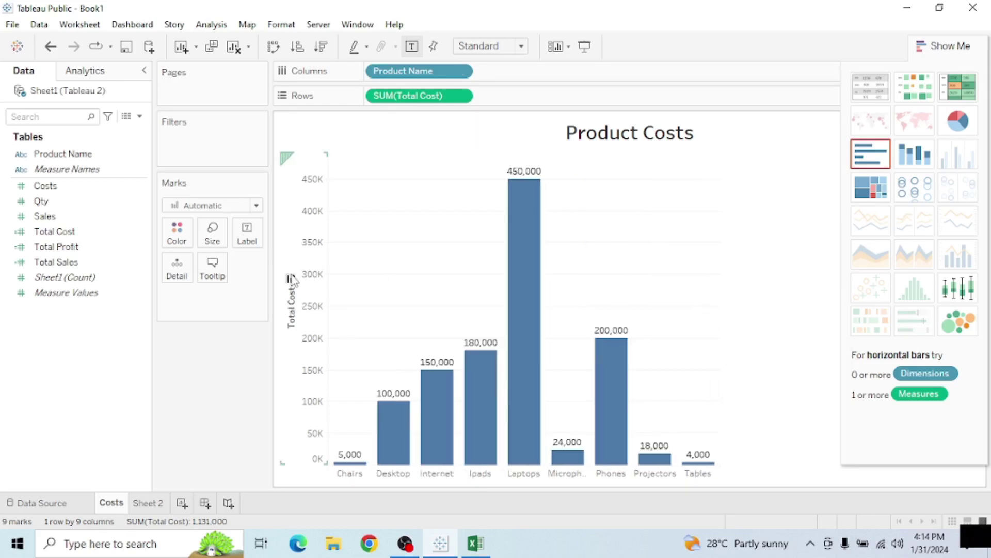
left_click(290, 279)
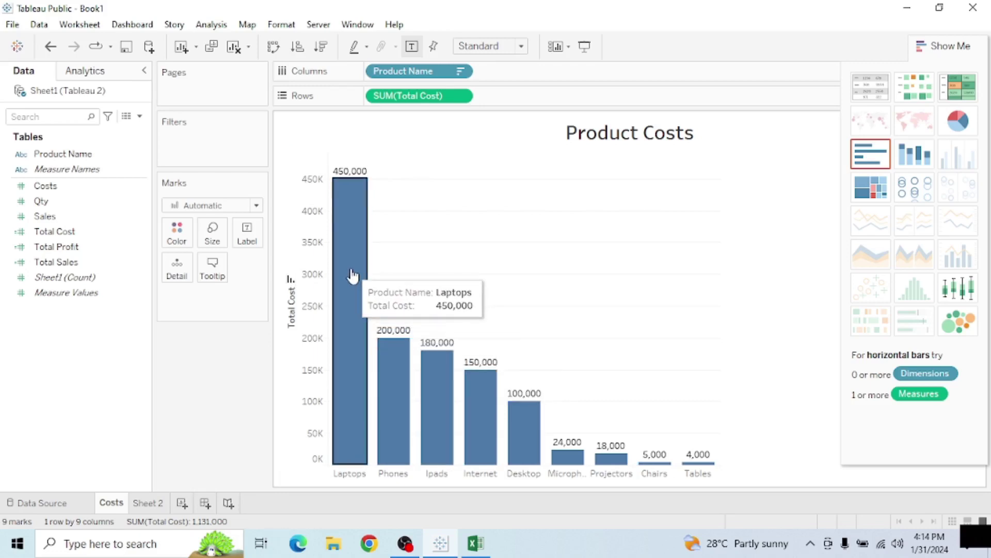
- Filter the chart to keep only the Laptops bar and undo that filter
left_click(353, 275)
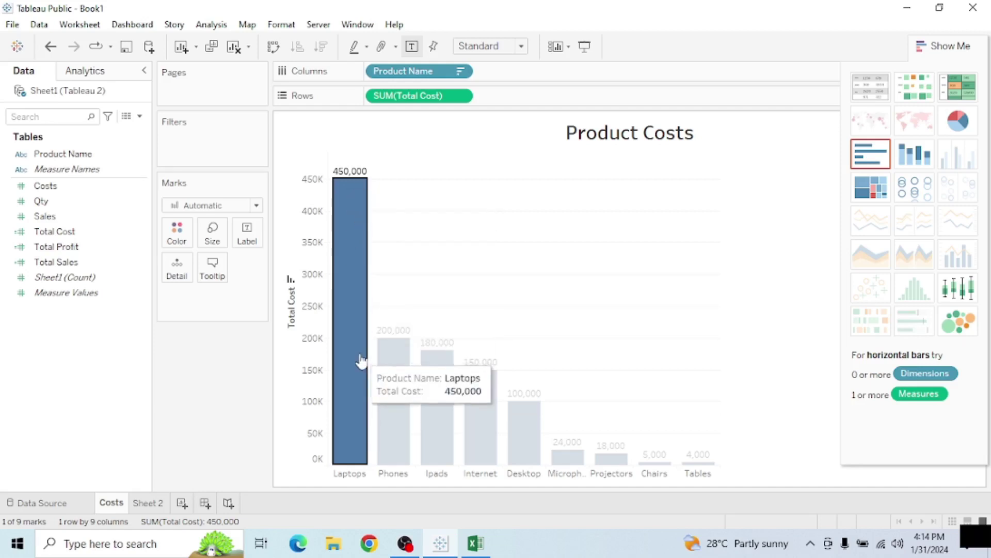
left_click(361, 273)
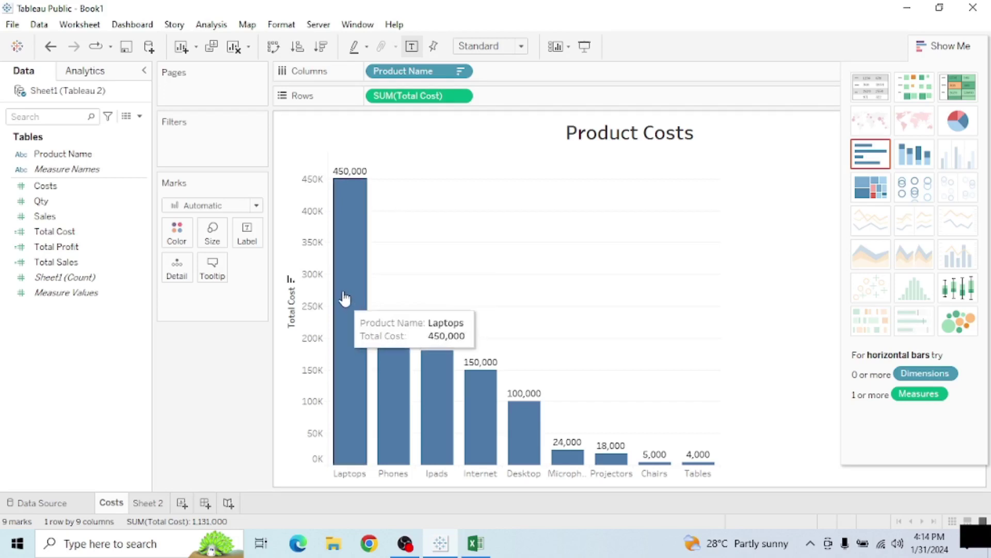
left_click(354, 289)
left_click(406, 283)
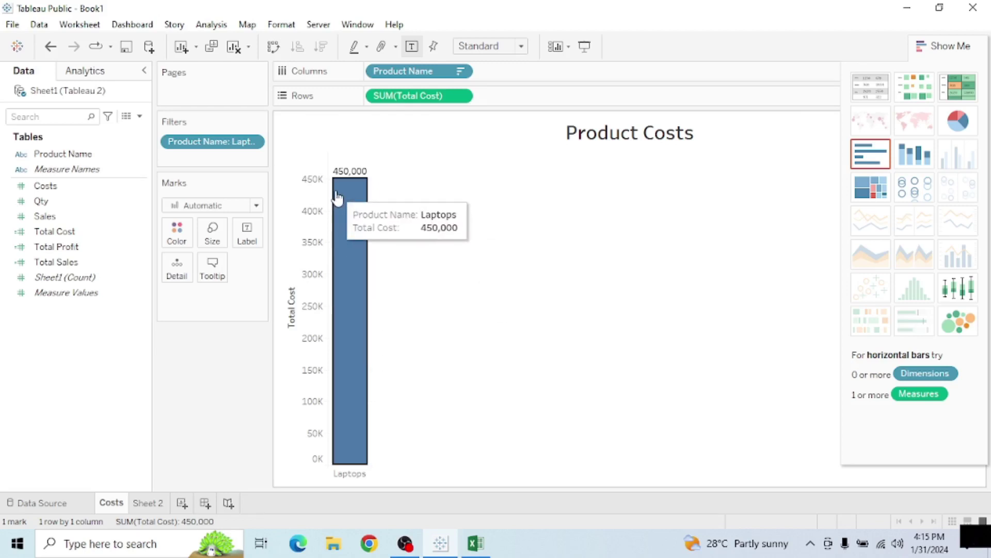
left_click(51, 46)
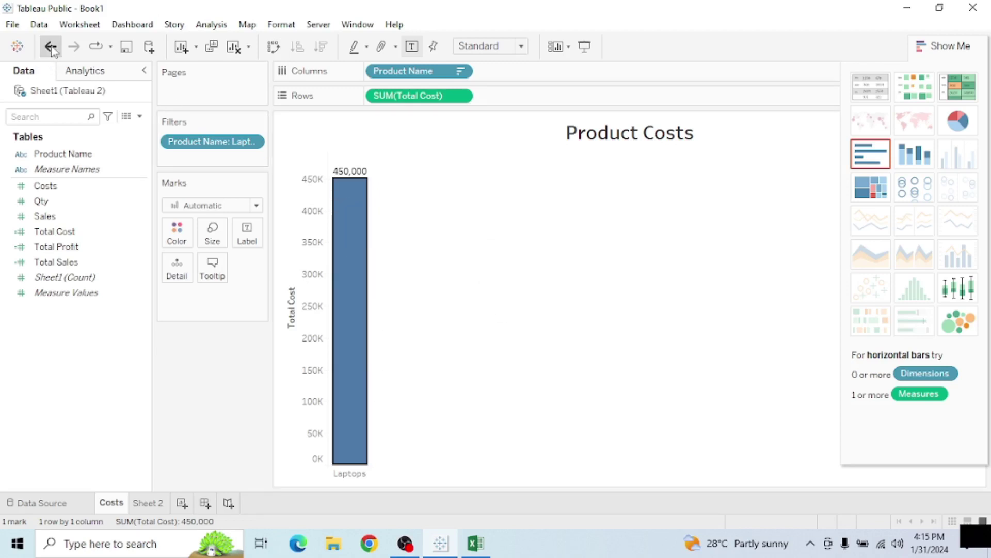
left_click(418, 255)
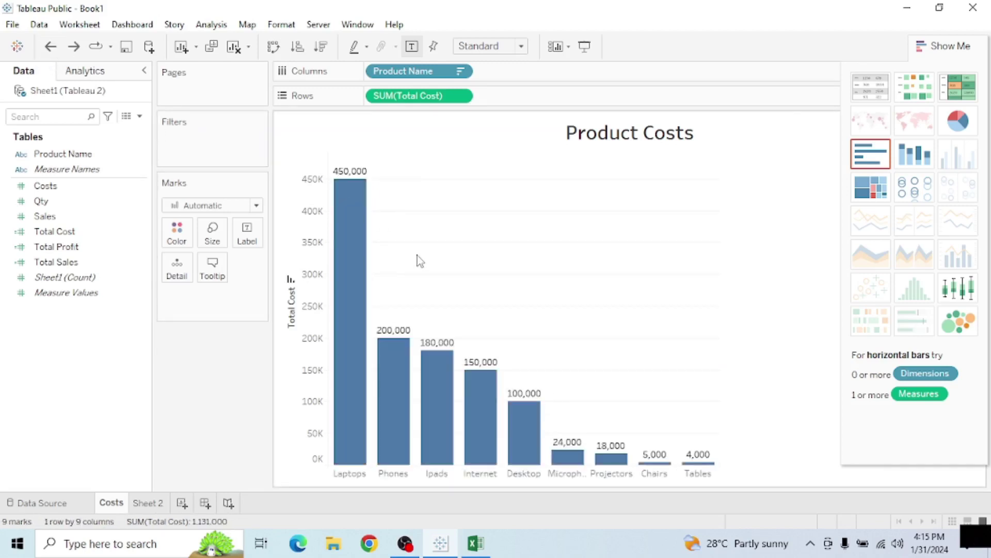
- Exclude the Laptops bar from the chart and undo the exclusion
left_click(356, 308)
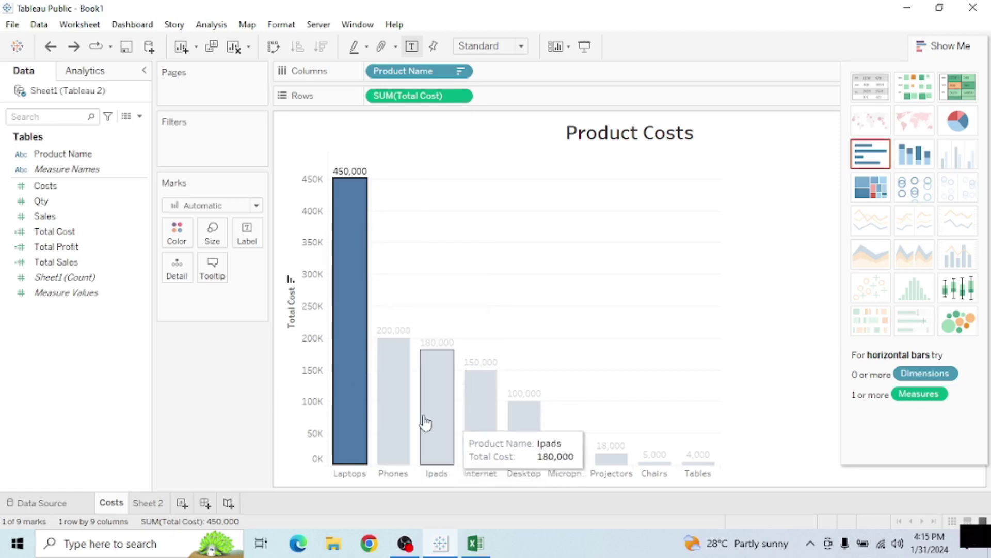
left_click(353, 269)
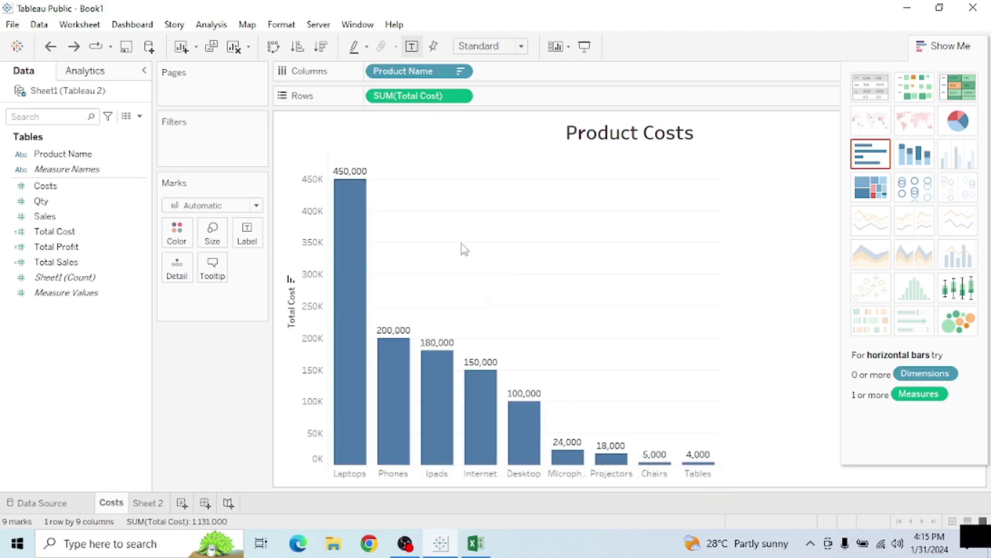
left_click(360, 272)
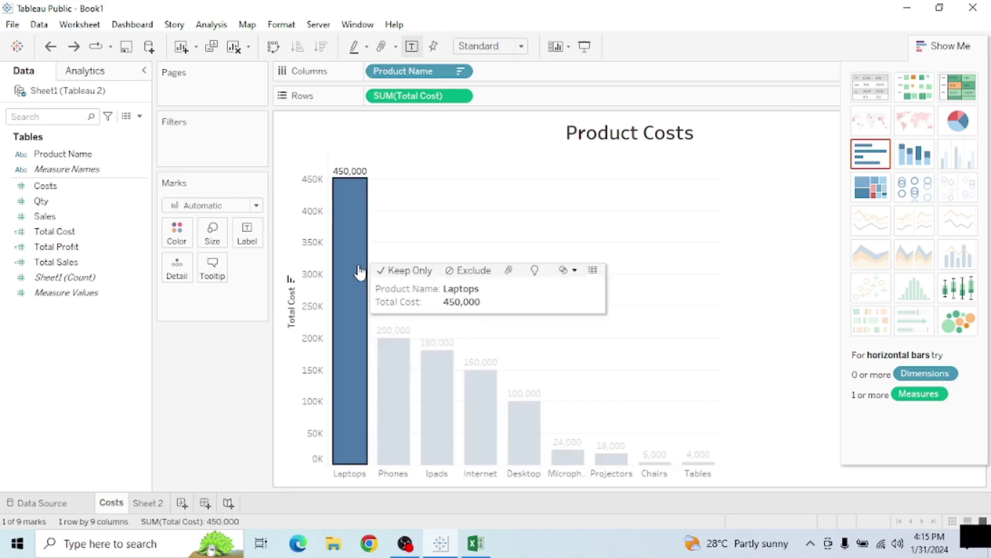
left_click(480, 265)
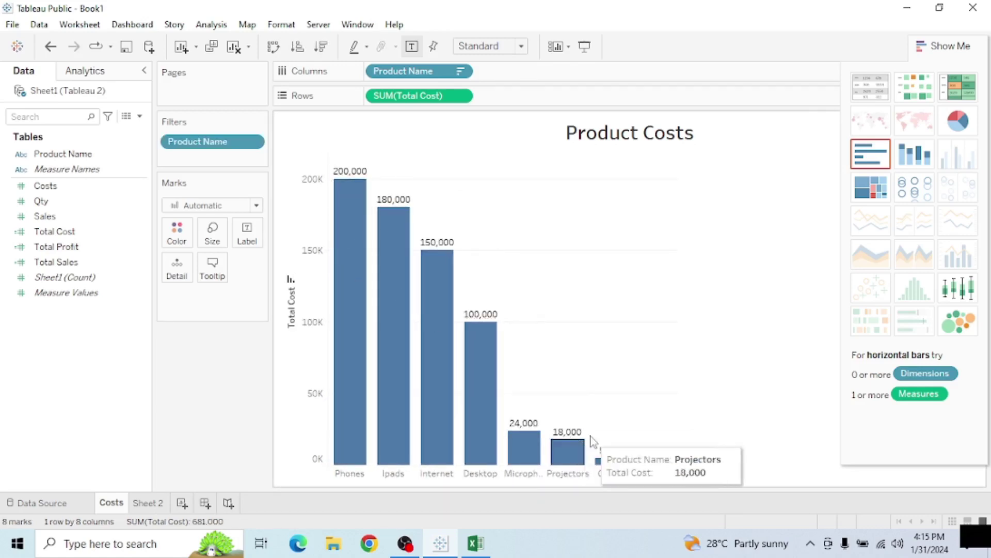
left_click(51, 49)
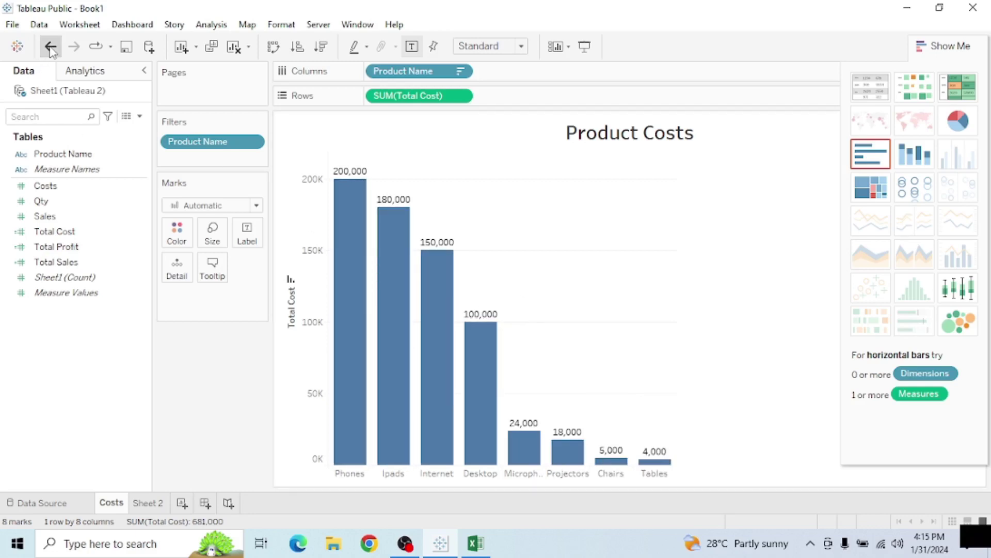
- Color the bars of the Product Costs chart by Total Cost
mouse_move(343, 263)
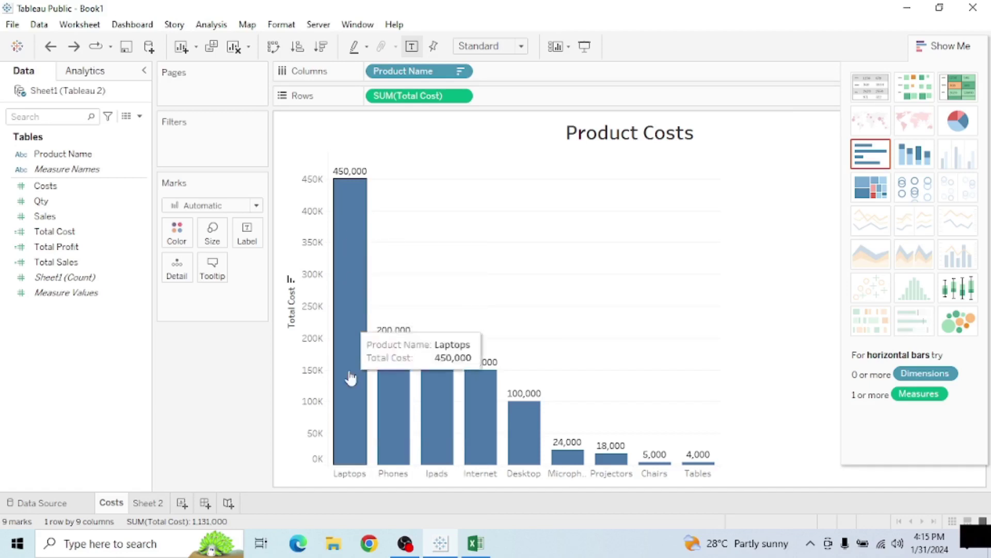
mouse_move(434, 396)
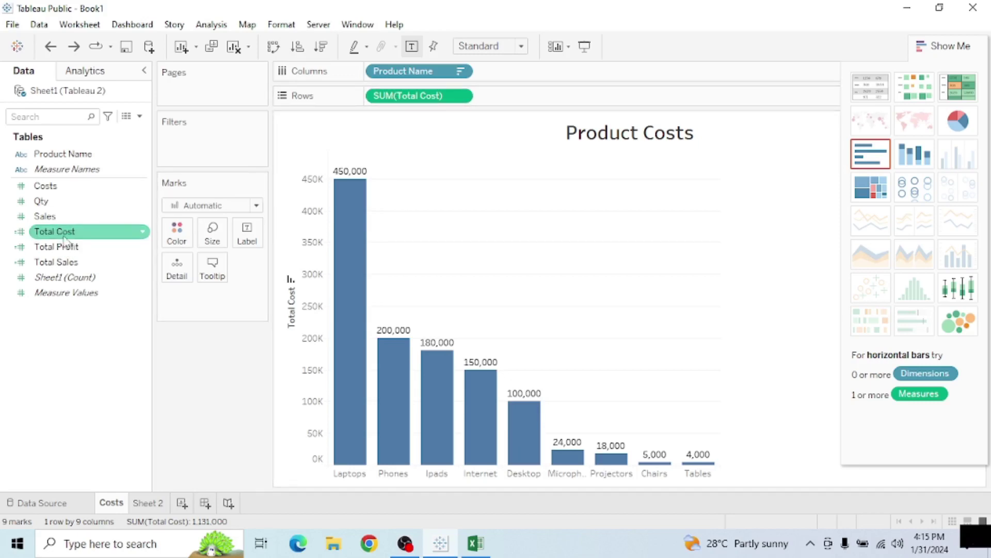
mouse_move(68, 237)
left_mouse_down()
mouse_move(108, 248)
mouse_move(169, 233)
left_mouse_up()
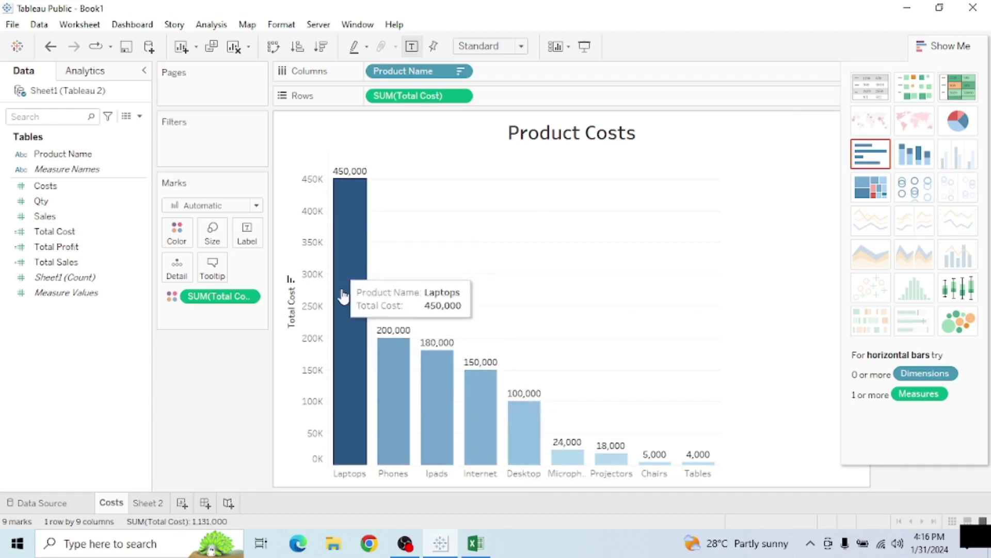
- Vary the bar sizes of the Product Costs chart by Total Cost
left_click(56, 246)
left_click_drag(80, 247, 191, 250)
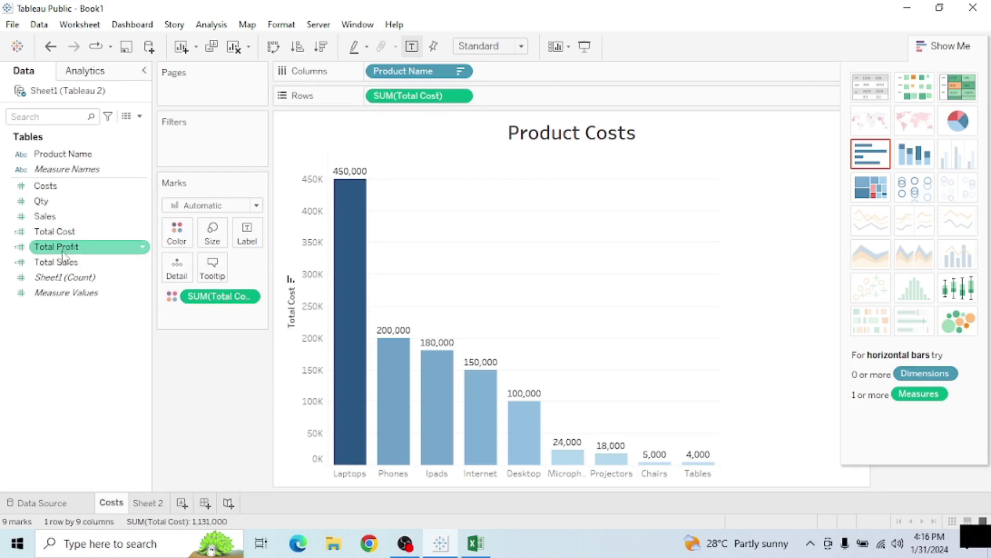
left_click(57, 231)
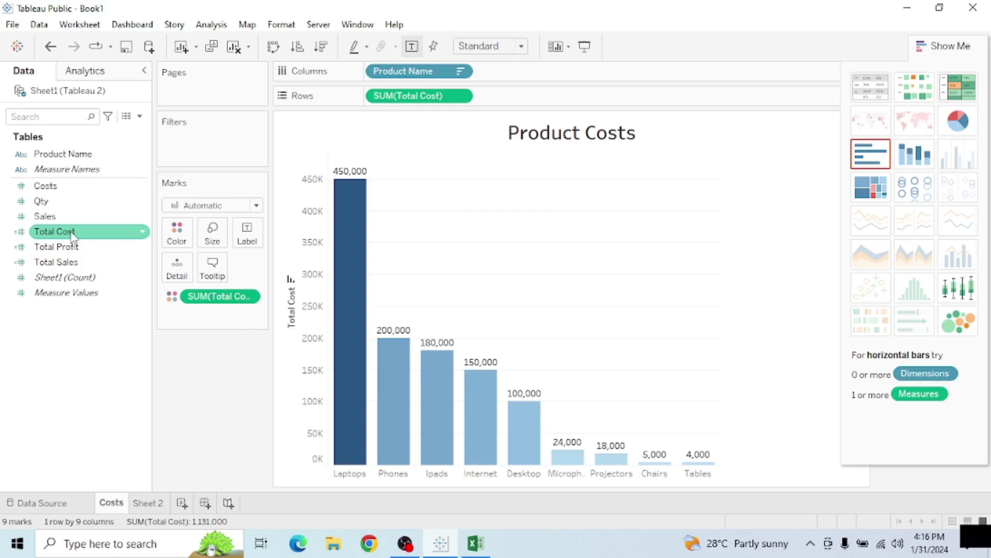
left_click_drag(72, 236, 212, 237)
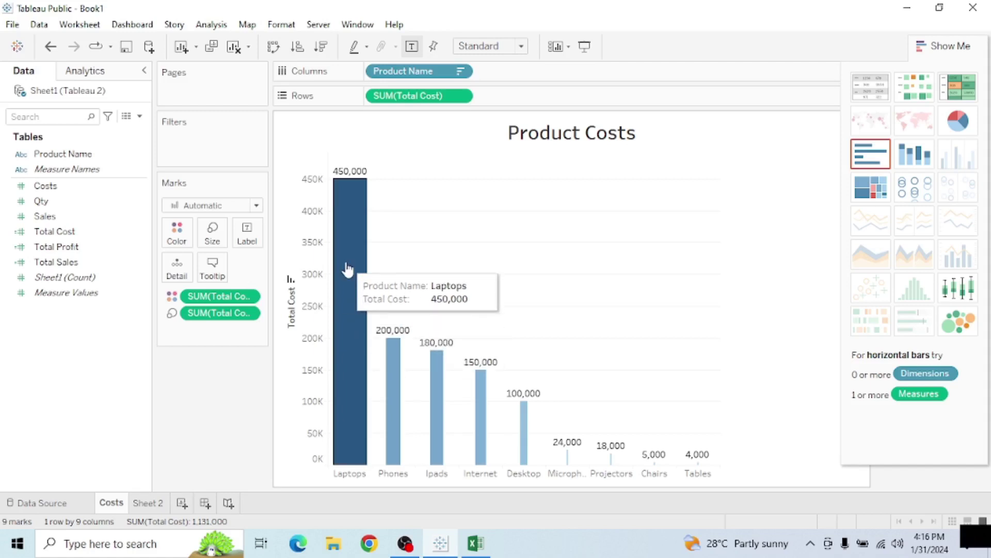
- Sort the product bars ascending and back to descending, and swap the chart's rows and columns
left_click(305, 54)
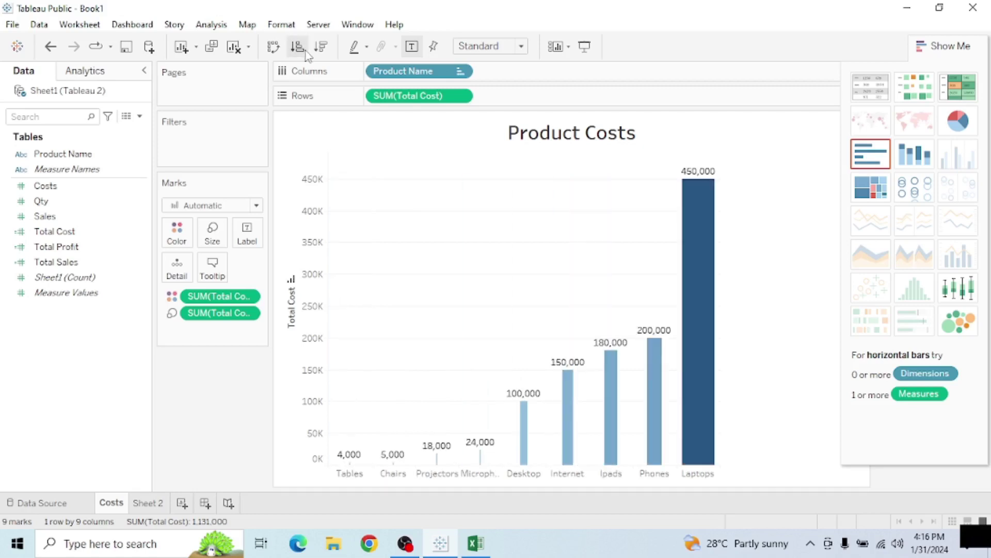
left_click(321, 52)
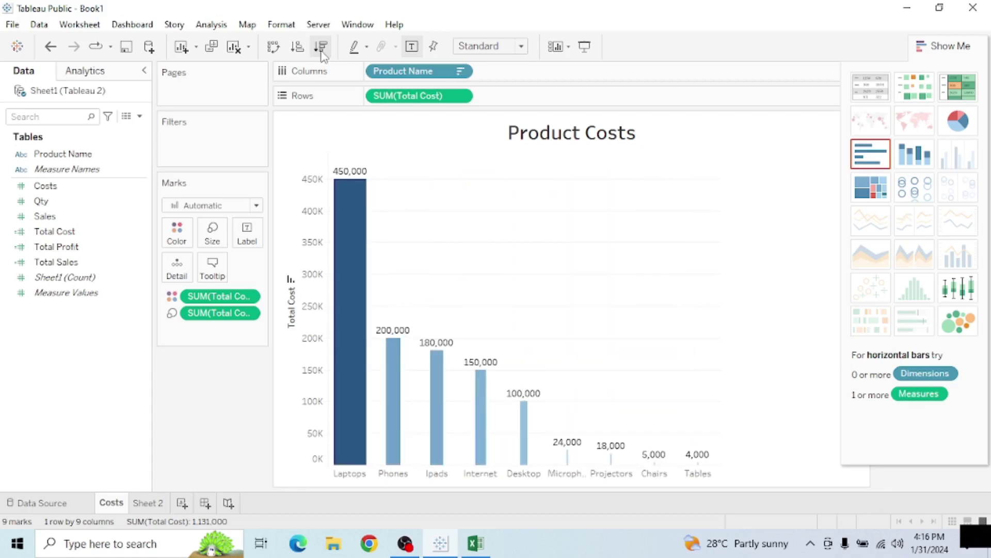
left_click(274, 48)
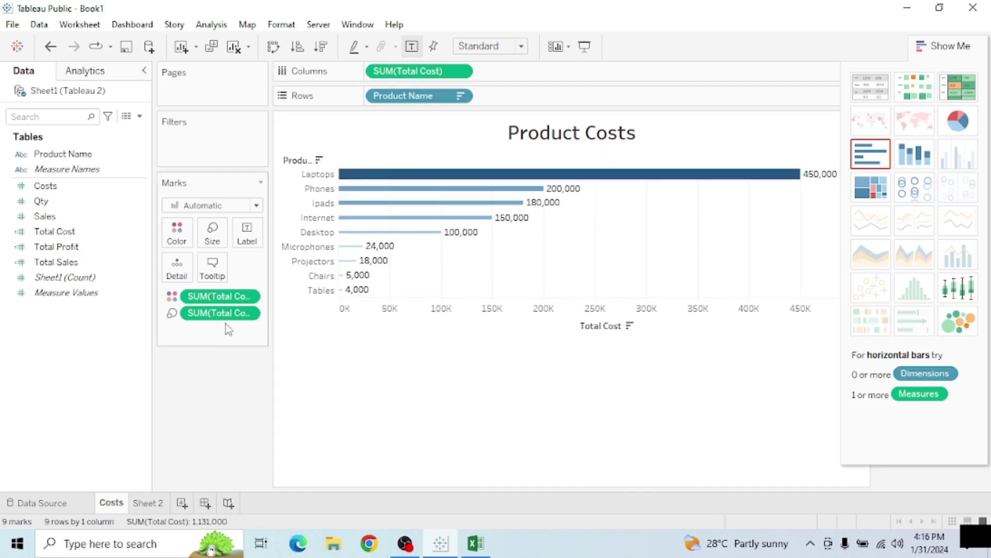
- Remove the Total Cost size and color encodings from the marks and swap the rows and columns back to vertical bars
left_click_drag(235, 314, 107, 329)
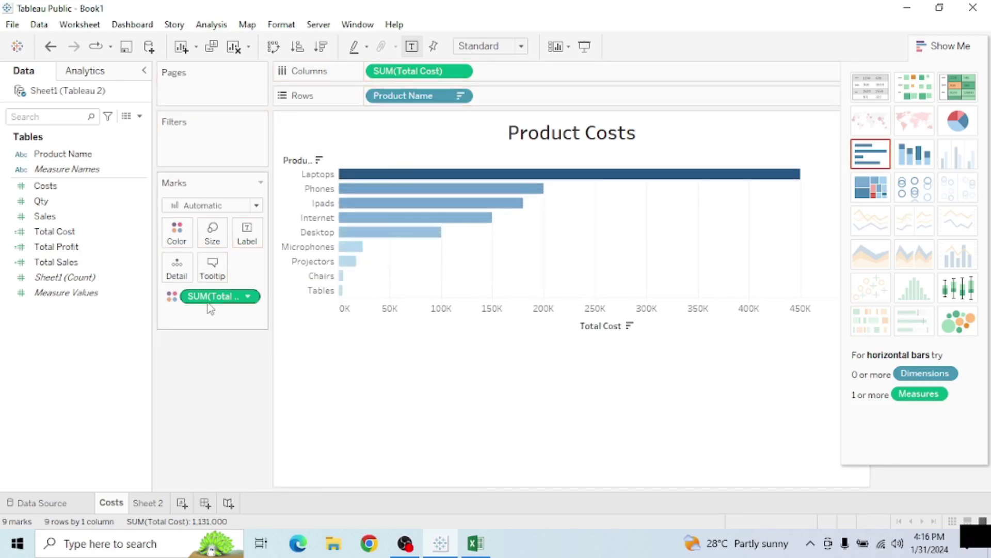
left_click_drag(216, 304, 84, 352)
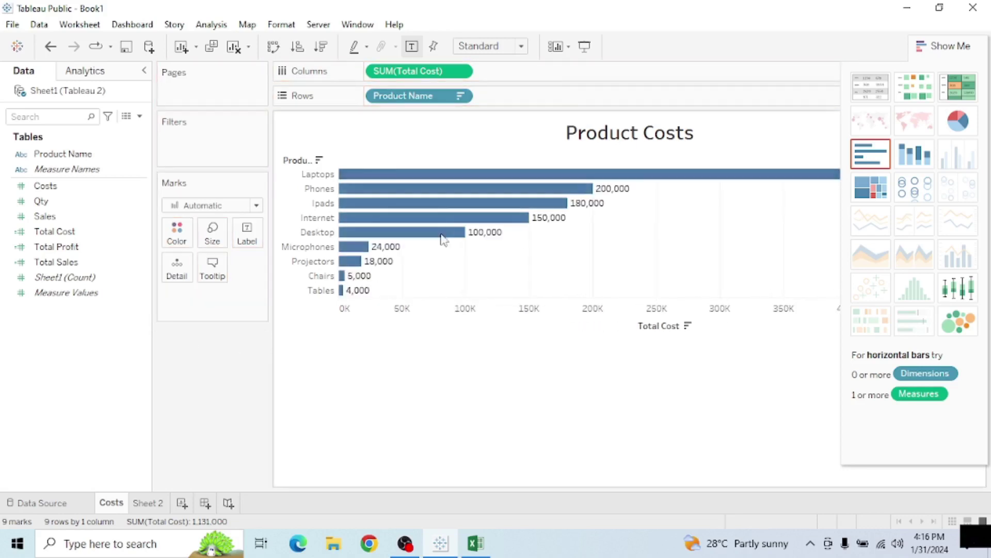
left_click(273, 51)
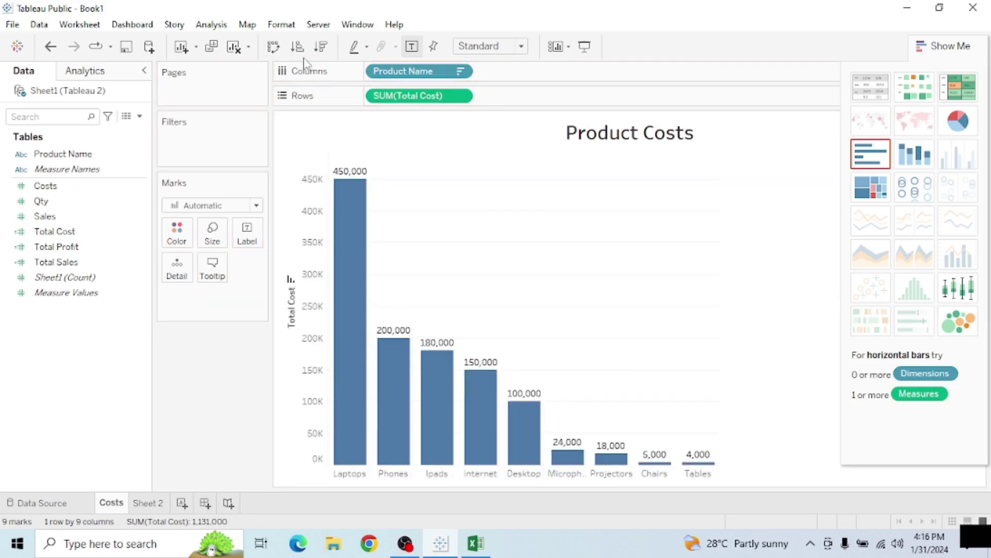
- Try the ascending sort of the product bars by Total Cost and return to descending order
left_click(304, 54)
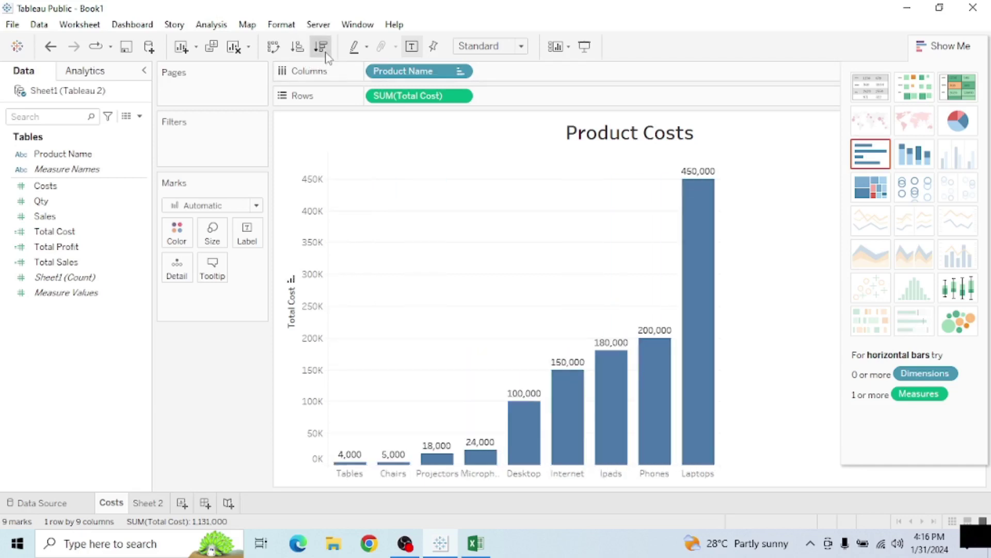
left_click(324, 52)
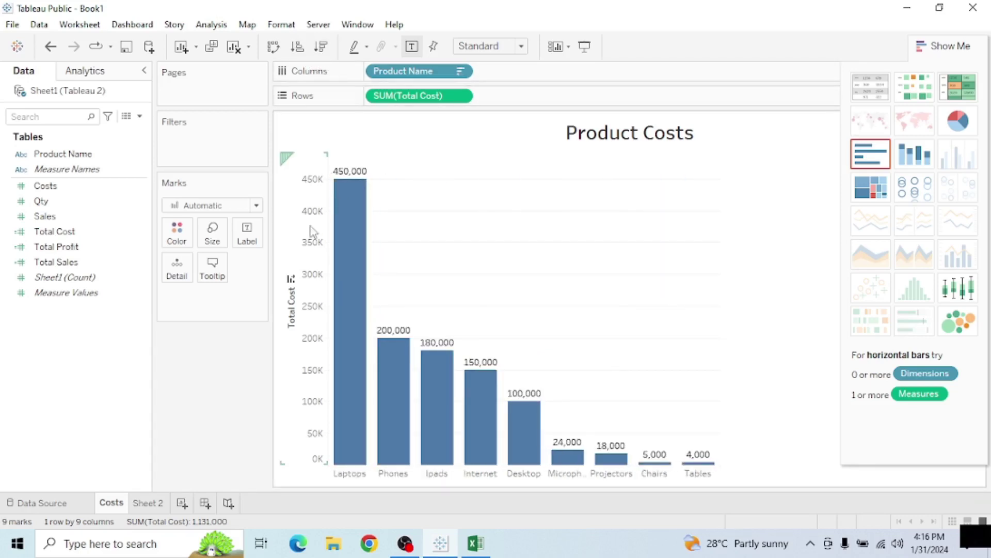
left_click(295, 293)
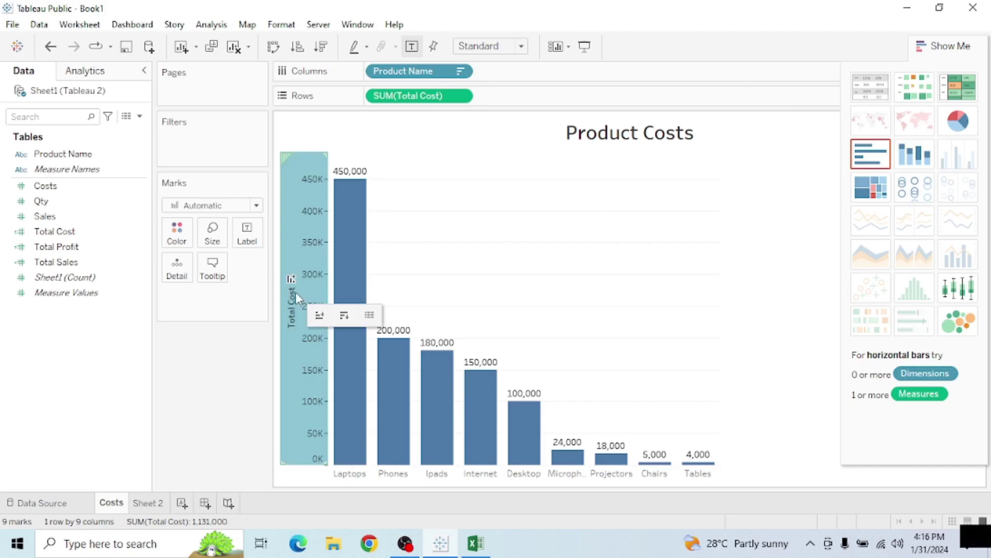
right_click(296, 293)
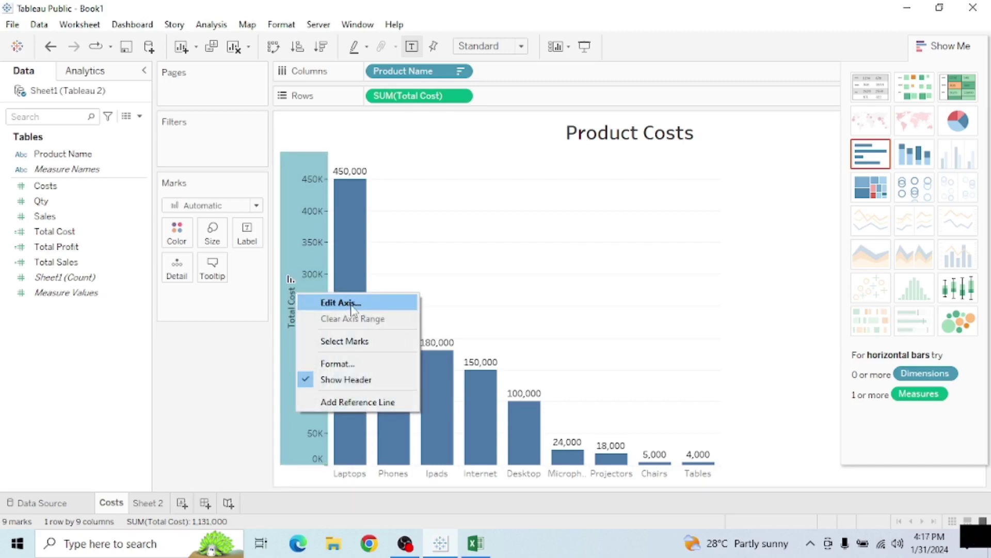
left_click(312, 268)
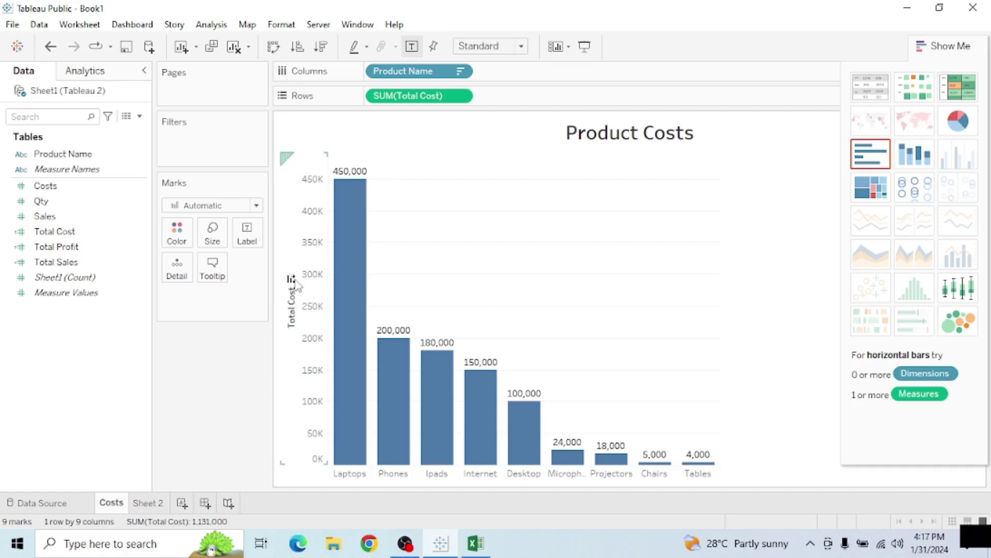
- Sort the product bars in ascending order of Total Cost from the chart's Total Cost axis
left_click(292, 280)
right_click(294, 282)
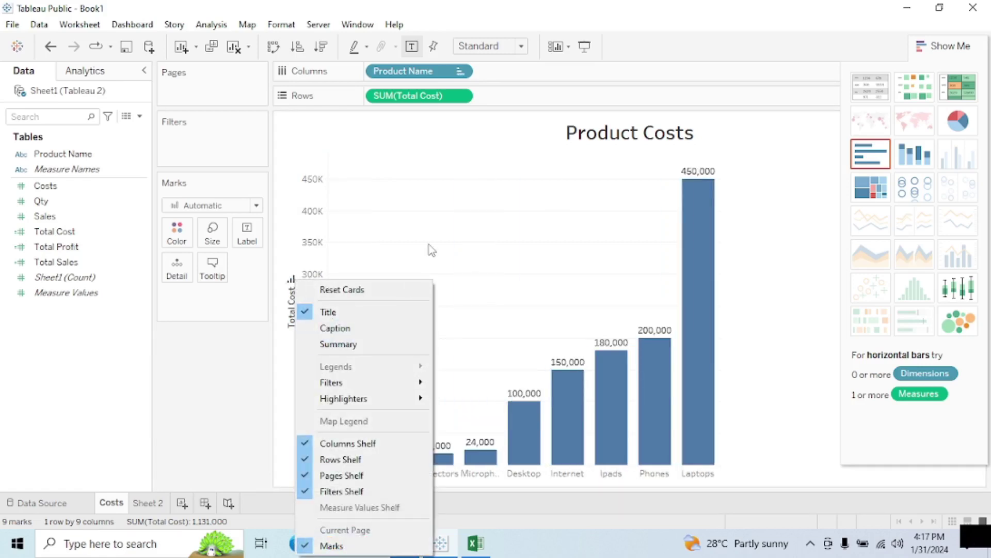
left_click(429, 245)
right_click(300, 303)
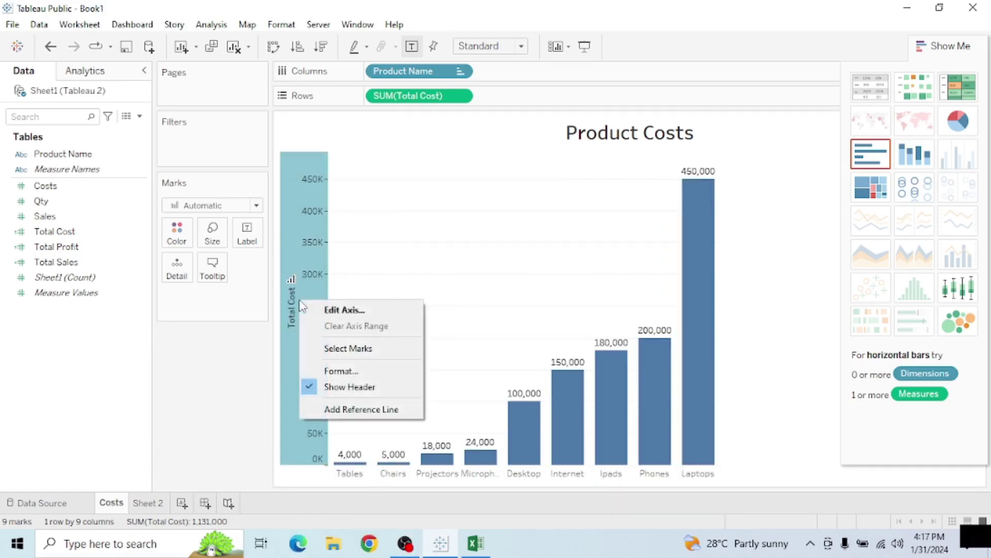
left_click(296, 277)
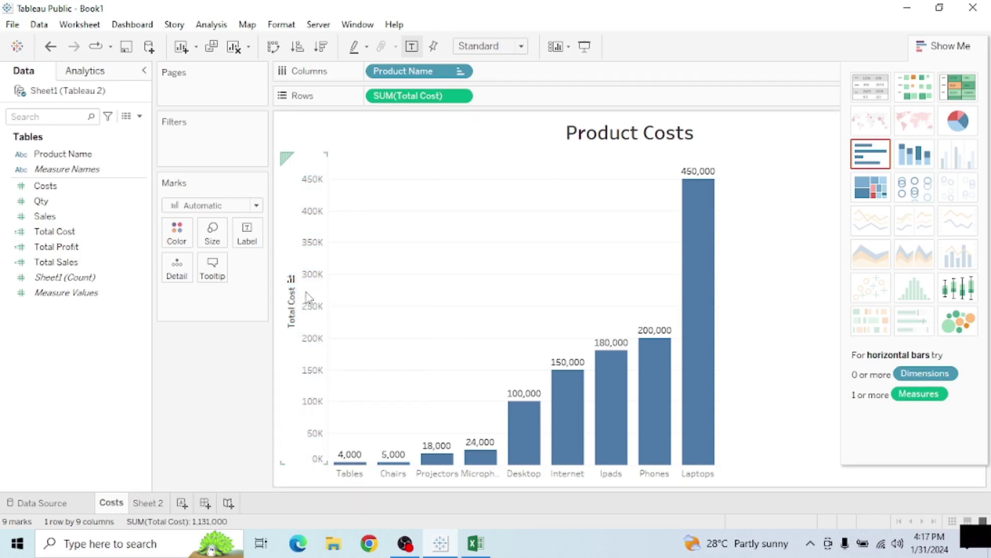
- View the summary and full data behind the Costs chart and close the data view
left_click(308, 298)
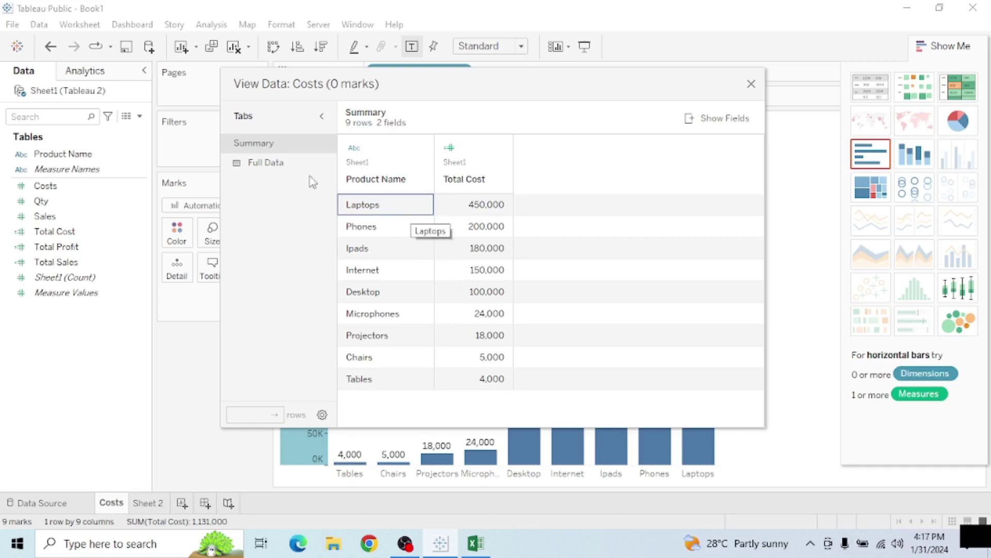
left_click(264, 163)
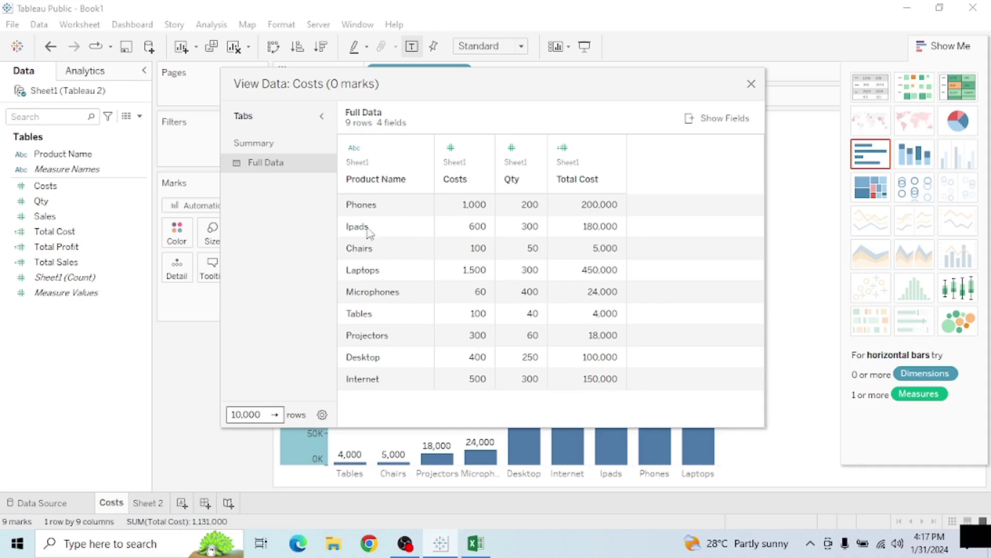
left_click(267, 145)
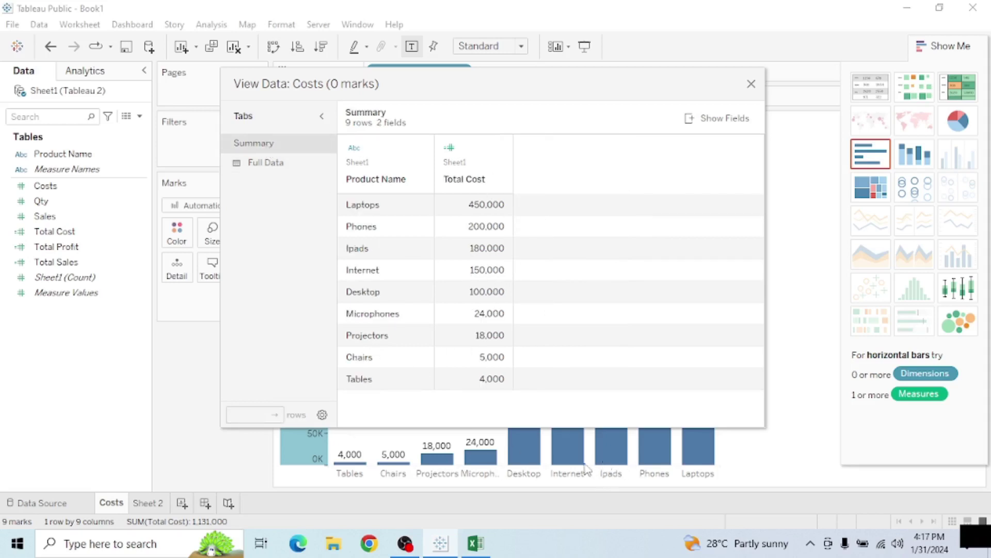
left_click(752, 84)
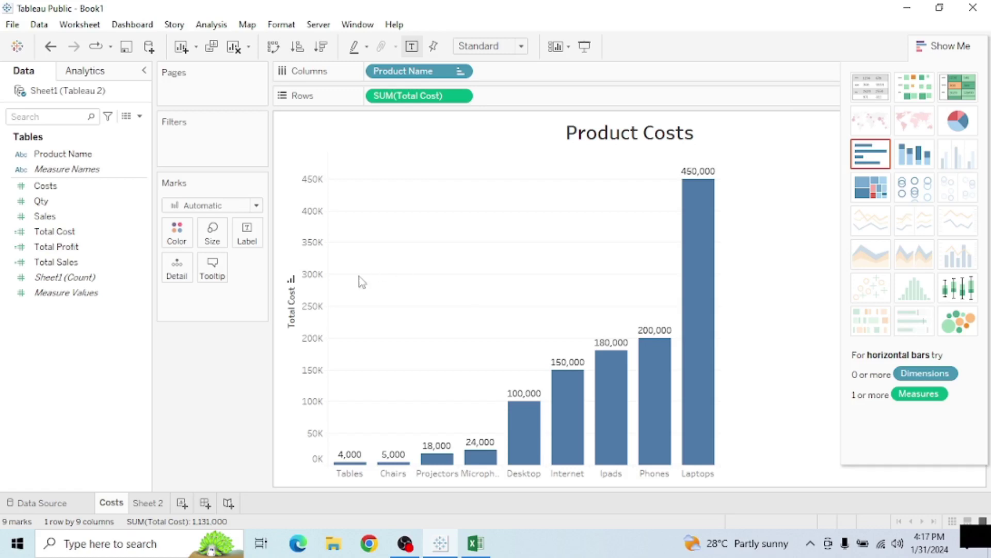
- Rename the Sheet 2 worksheet as Sales
left_click(150, 503)
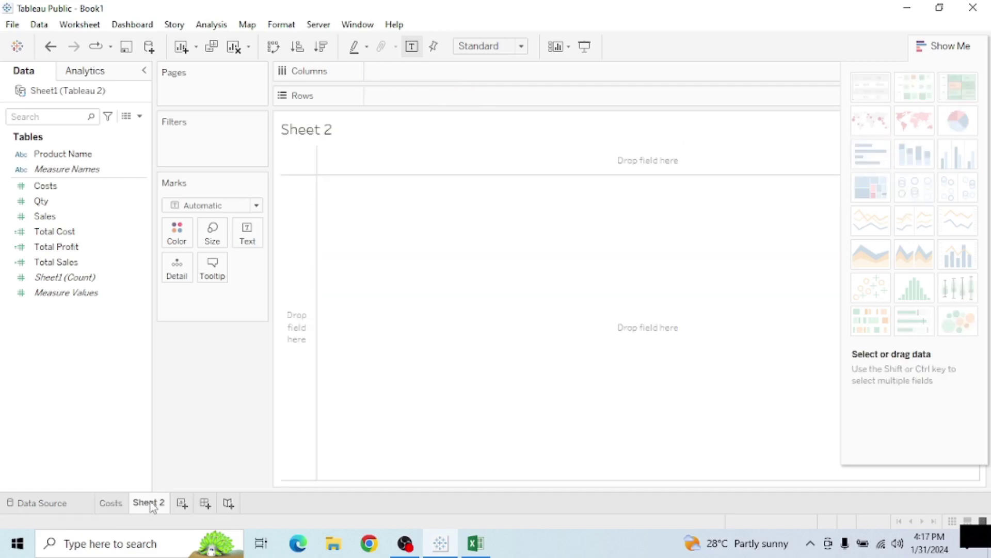
double_click(148, 503)
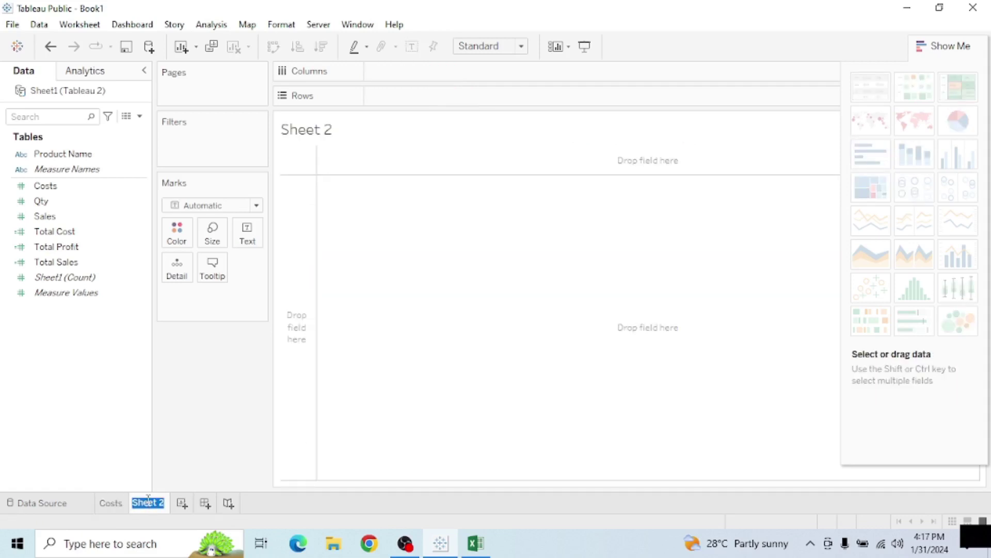
key("BackSpace")
key("Return")
- Build a bar chart on the Sales sheet with Product Name as columns and Total Sales as rows
left_click_drag(413, 385, 397, 72)
left_click(67, 154)
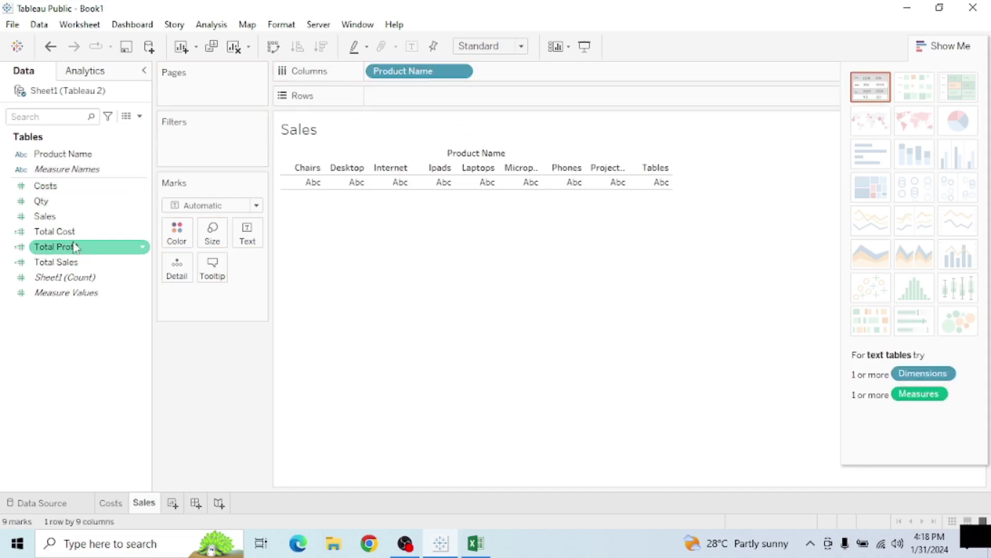
left_click_drag(75, 264, 442, 99)
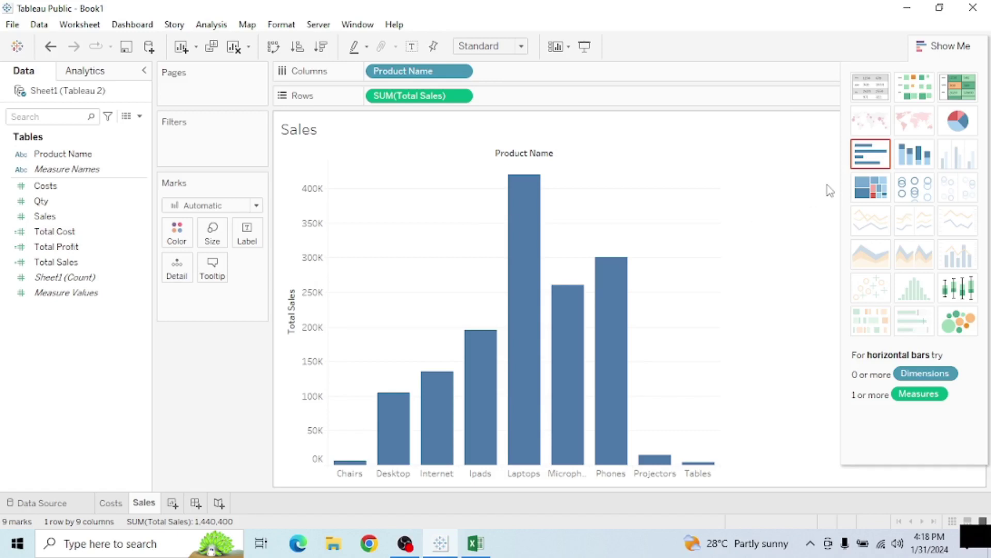
- Convert the sales chart to a pie chart and show its mark labels
left_click(958, 123)
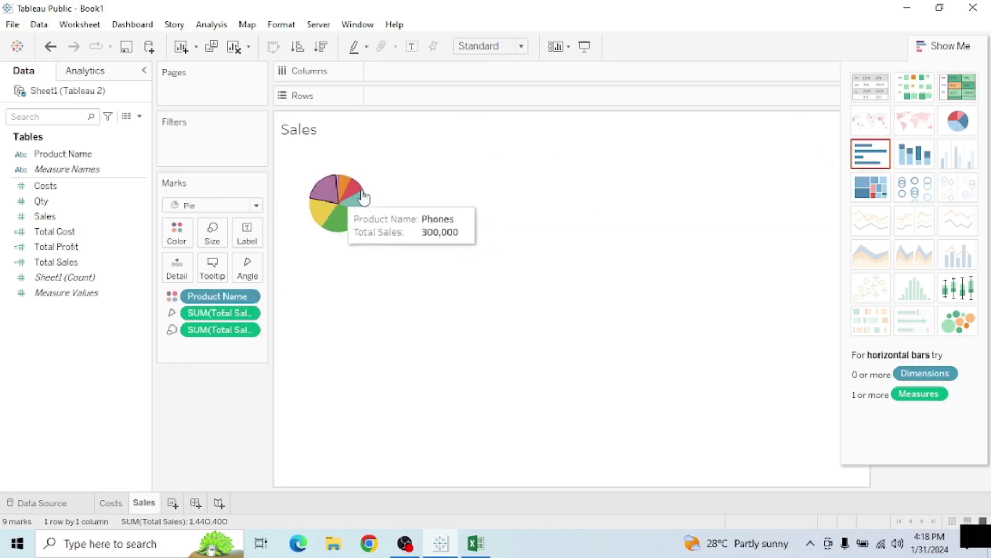
left_click(412, 50)
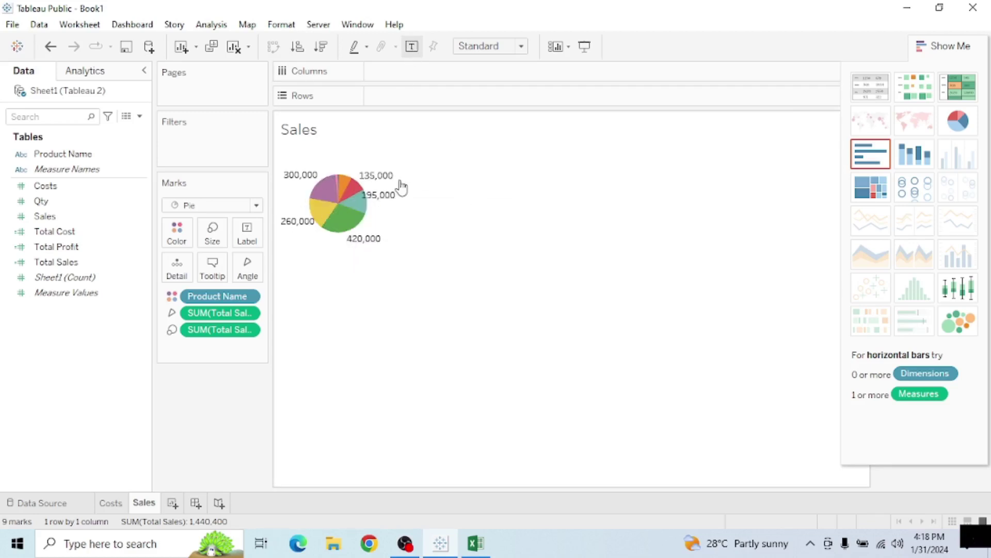
mouse_move(368, 209)
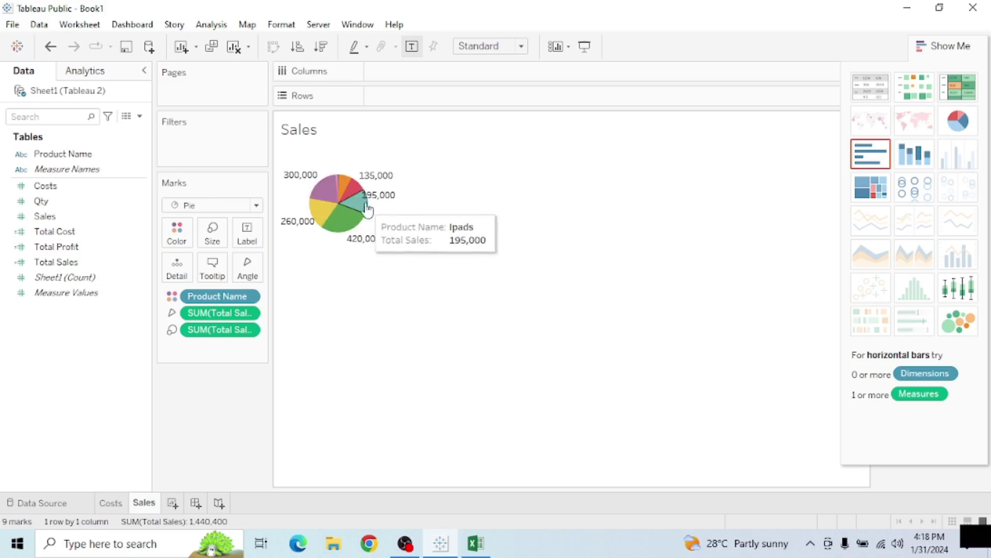
- Replace the Sales sheet's title placeholder with the text Product Sales
double_click(324, 133)
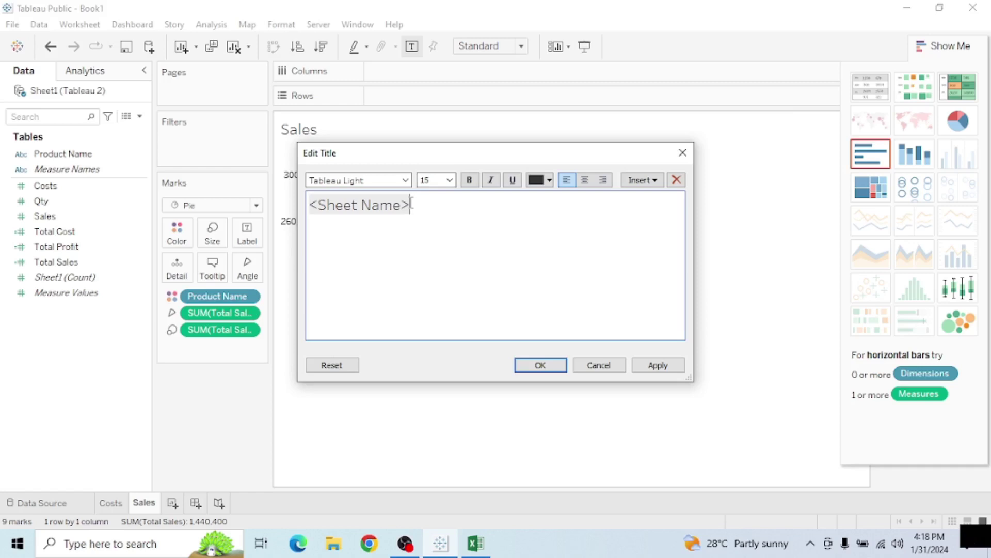
key("BackSpace")
key("BackSpace")
key("BackSpace")
key("BackSpace")
key("BackSpace")
key("BackSpace")
key("BackSpace")
key("BackSpace")
key("BackSpace")
key("BackSpace")
key("BackSpace")
key("BackSpace")
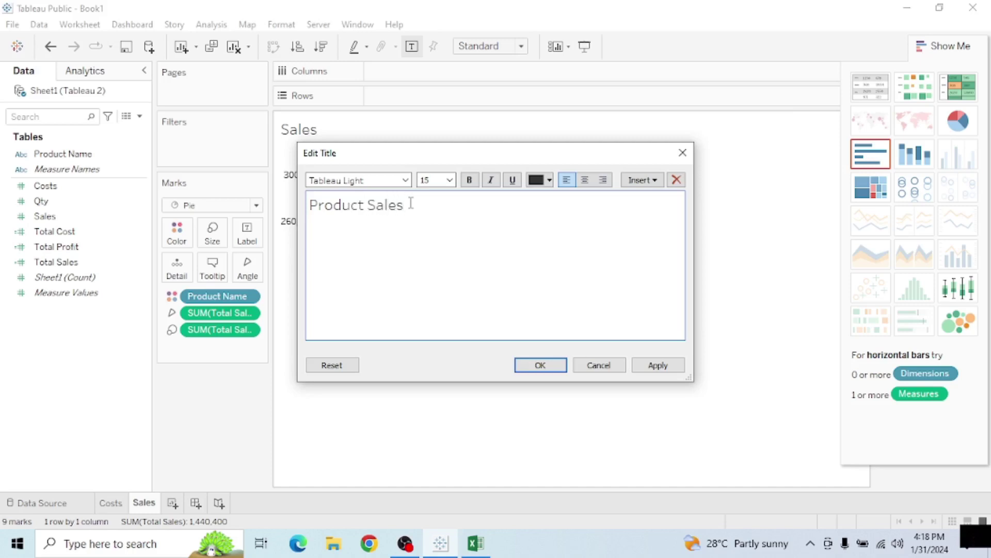
- Format the Product Sales title as bold, underlined, size 20 and centred, and apply it to the sheet
left_click_drag(423, 208, 314, 199)
left_click(469, 179)
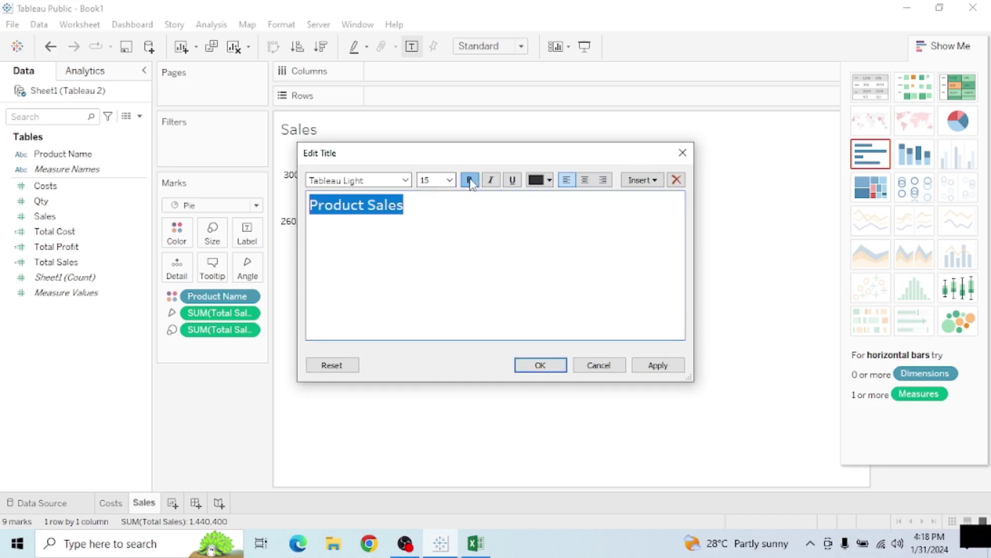
left_click(513, 181)
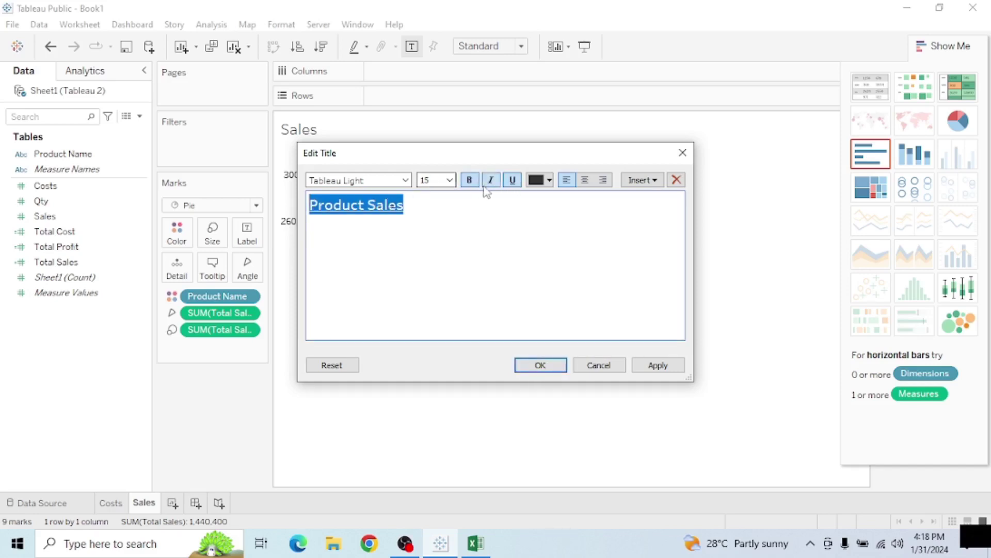
left_click(449, 180)
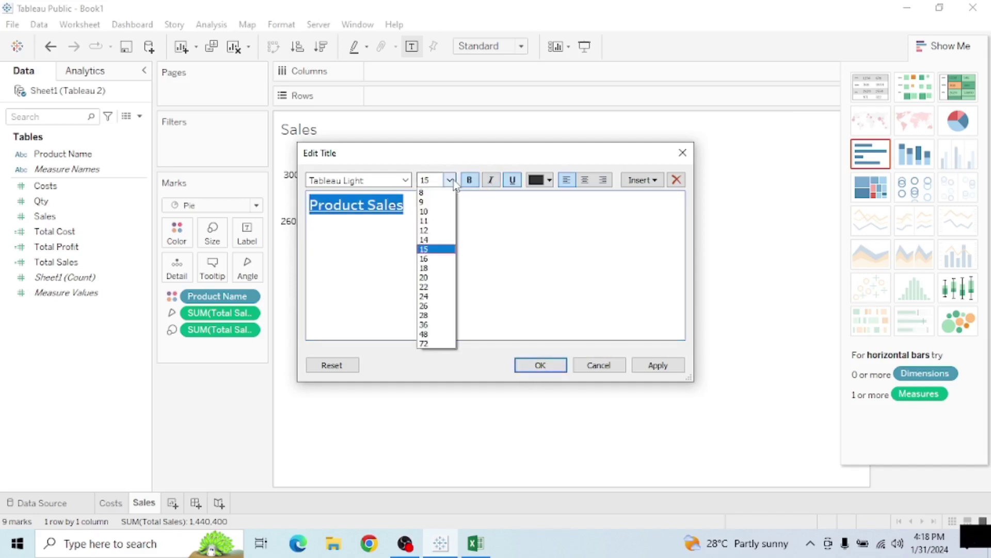
left_click(437, 275)
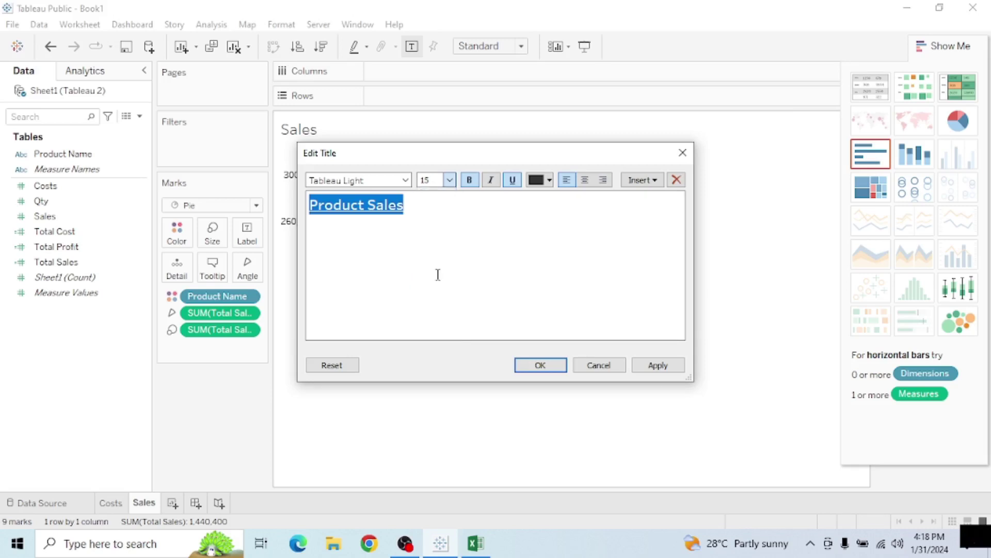
left_click(585, 180)
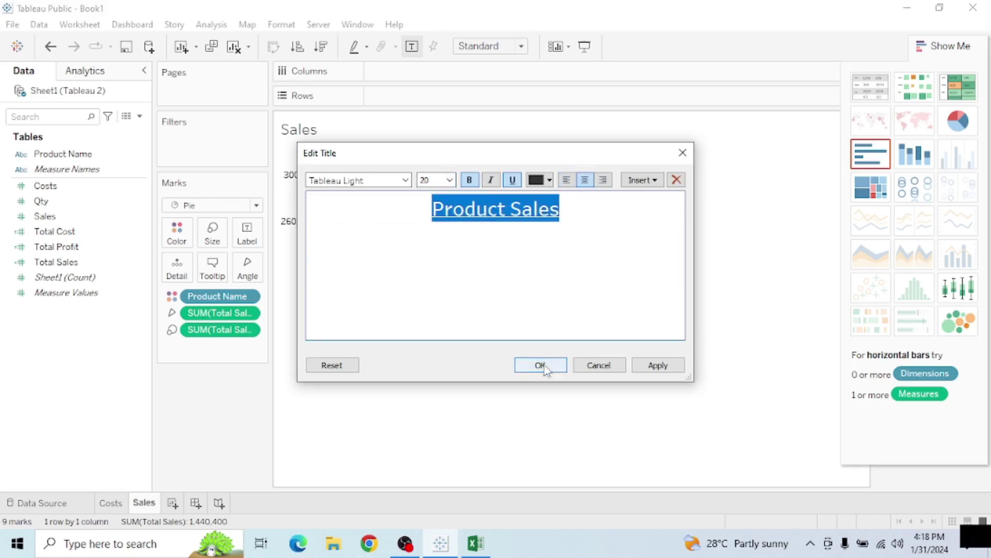
left_click(663, 370)
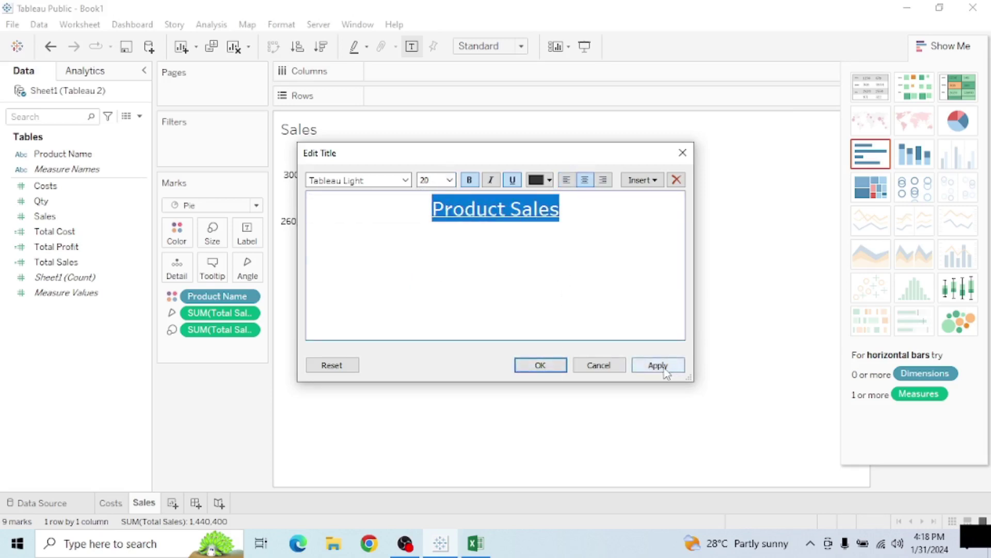
left_click(540, 368)
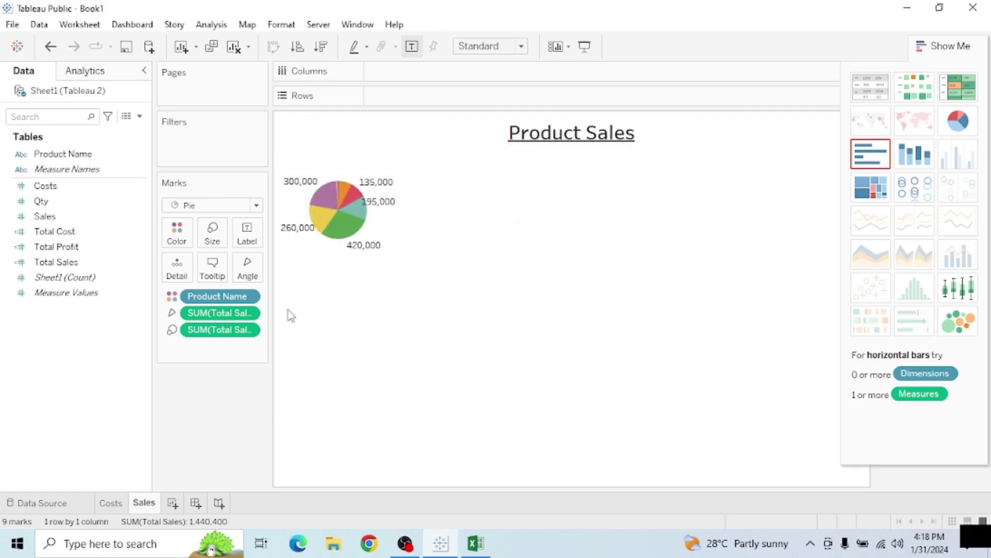
- Build a bar chart on a new worksheet with Product Name as columns and Total Profit as rows, and hide the column field labels
left_click(173, 503)
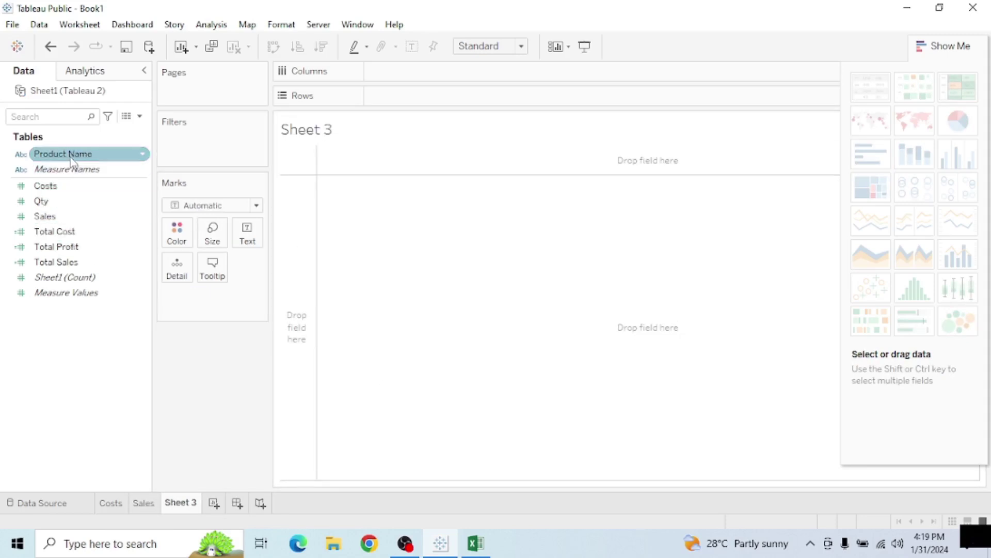
left_click_drag(71, 160, 405, 78)
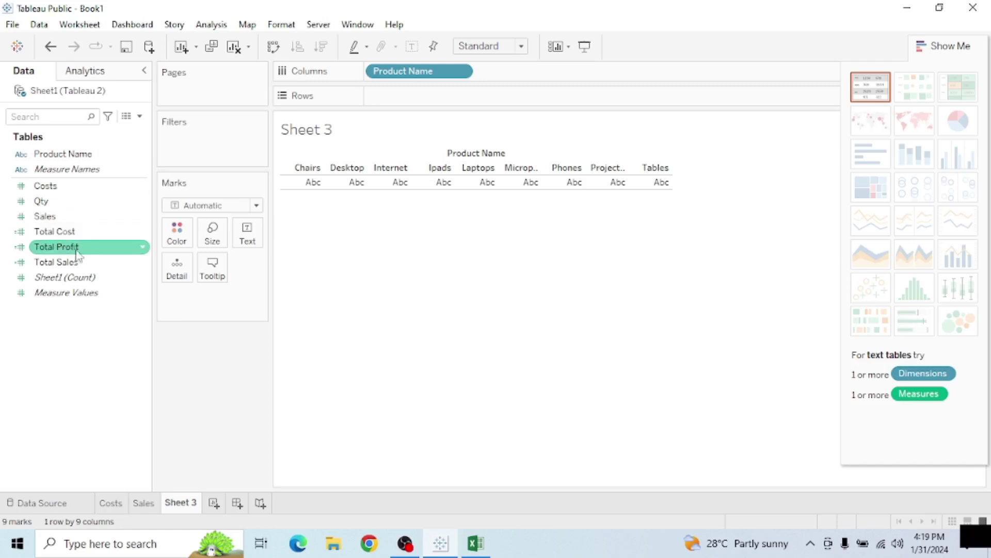
left_click_drag(76, 251, 448, 103)
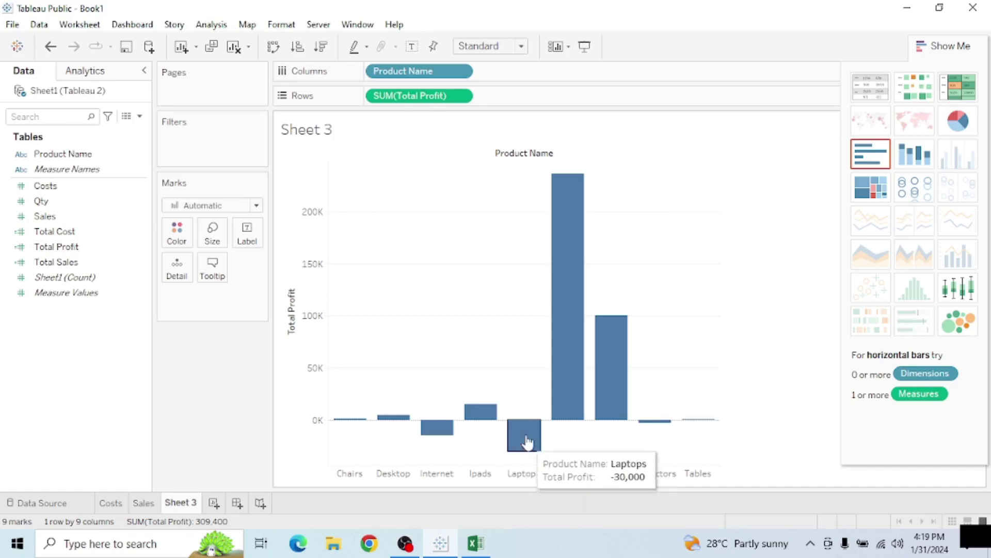
right_click(515, 160)
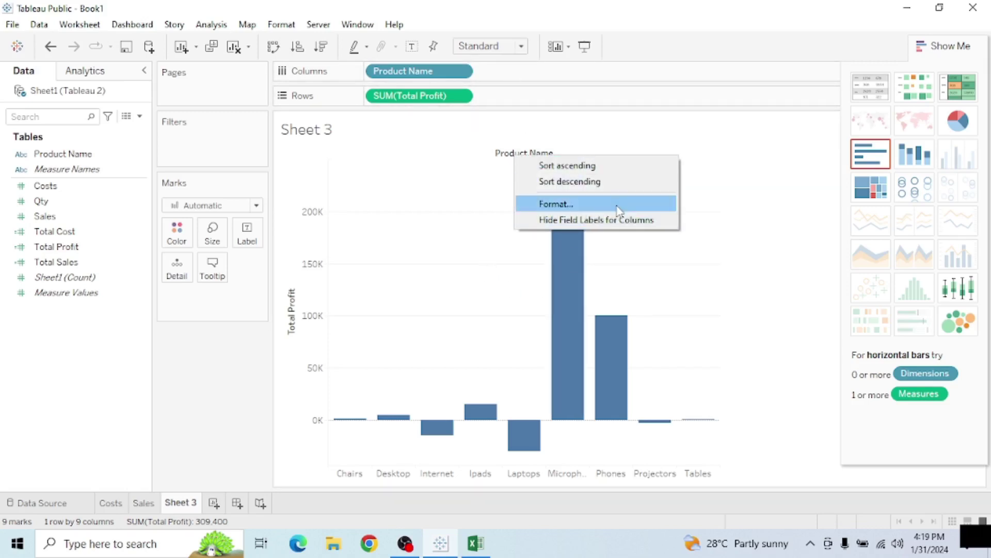
left_click(606, 220)
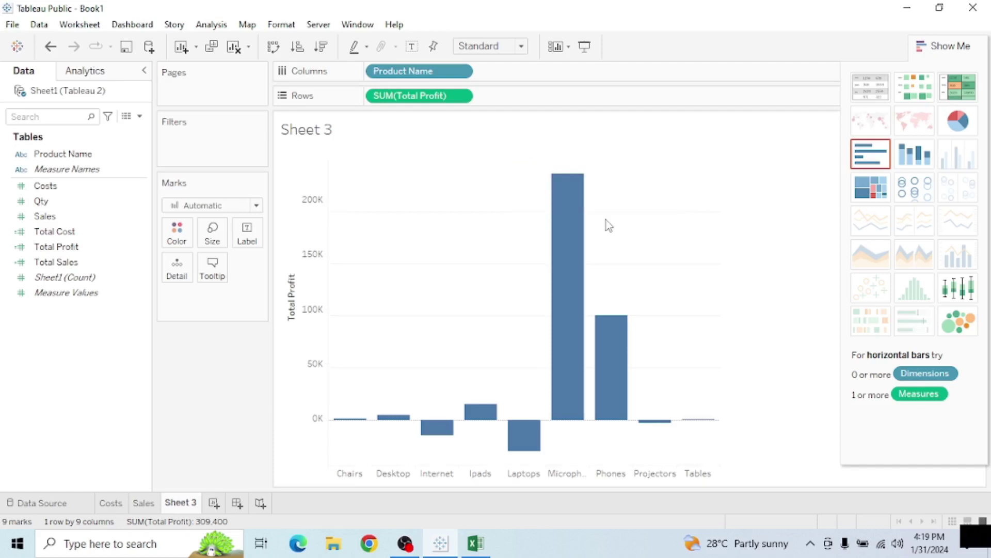
- Replace the Sheet 3 title placeholder with the text Product Profit
double_click(352, 128)
key("BackSpace")
key("BackSpace")
key("BackSpace")
key("BackSpace")
key("BackSpace")
key("BackSpace")
key("BackSpace")
key("BackSpace")
key("BackSpace")
key("BackSpace")
key("BackSpace")
key("BackSpace")
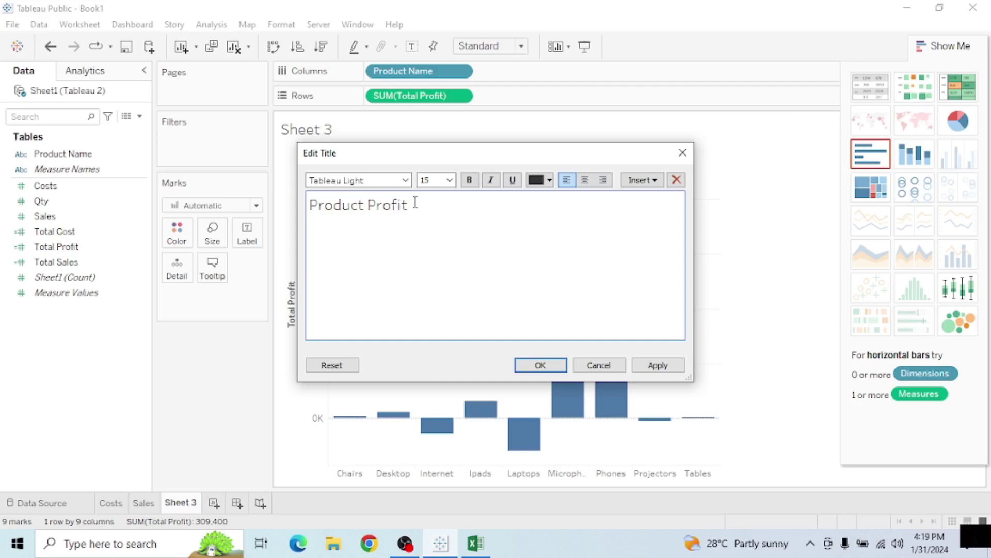
- Format the Product Profit title as bold, underlined, centred and size 20, and apply it to the sheet
left_click_drag(423, 209, 307, 207)
left_click(469, 182)
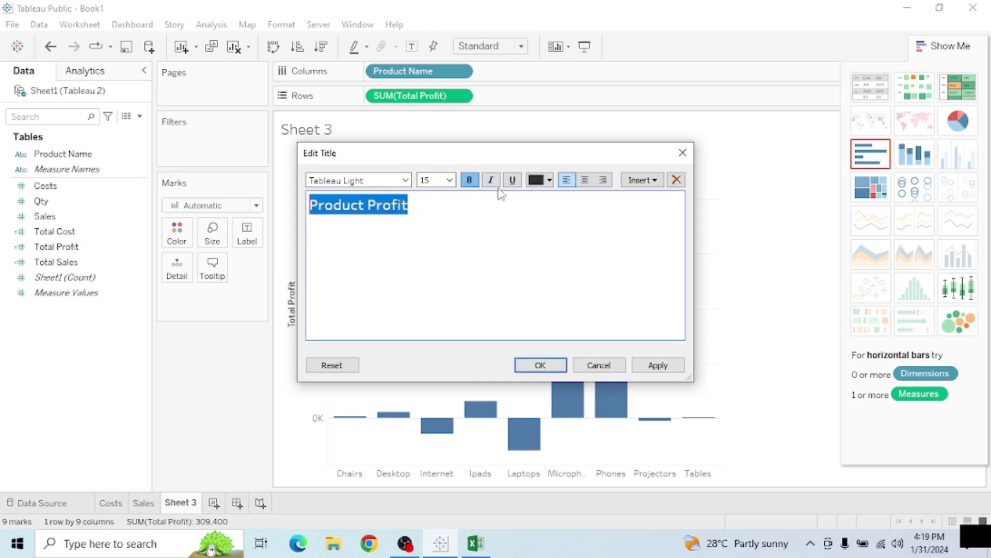
left_click(512, 182)
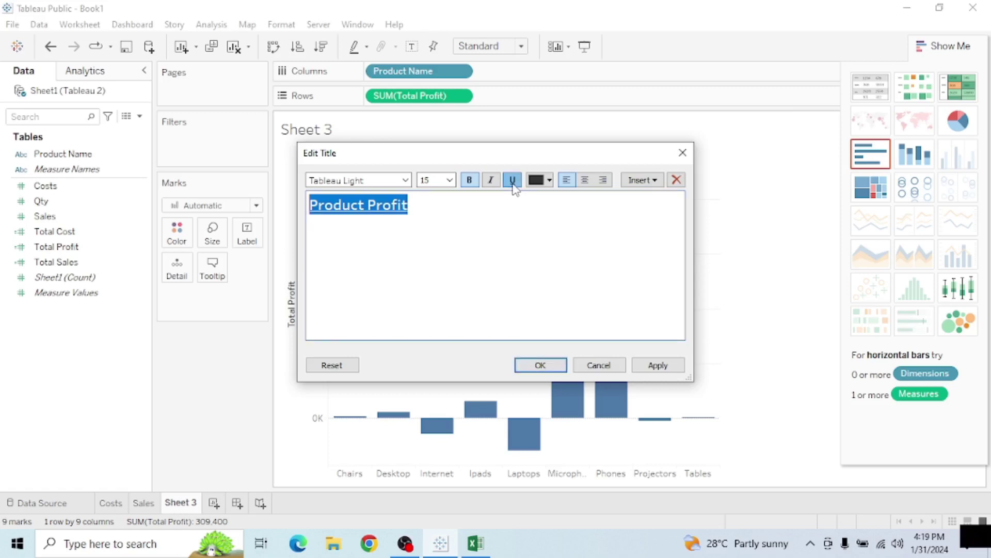
left_click(587, 182)
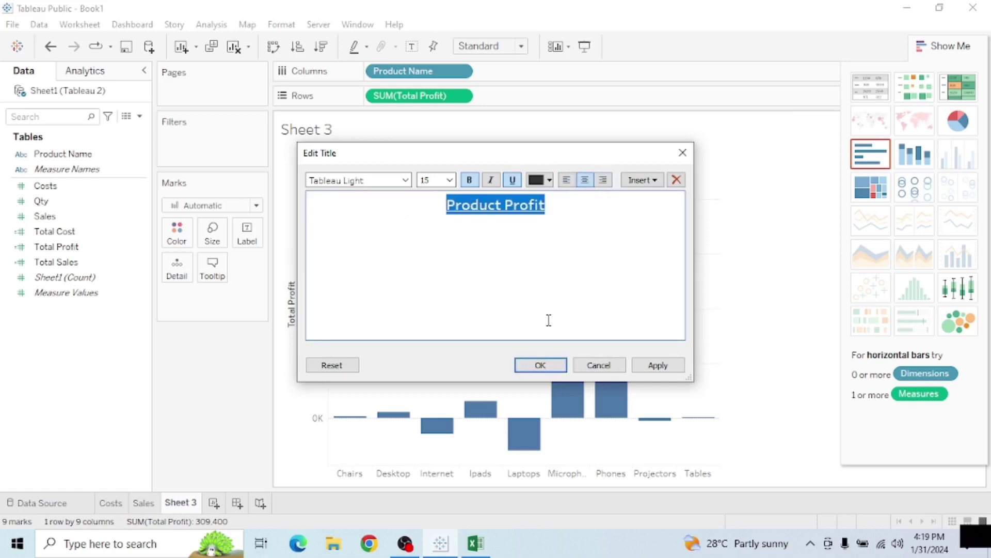
left_click(587, 239)
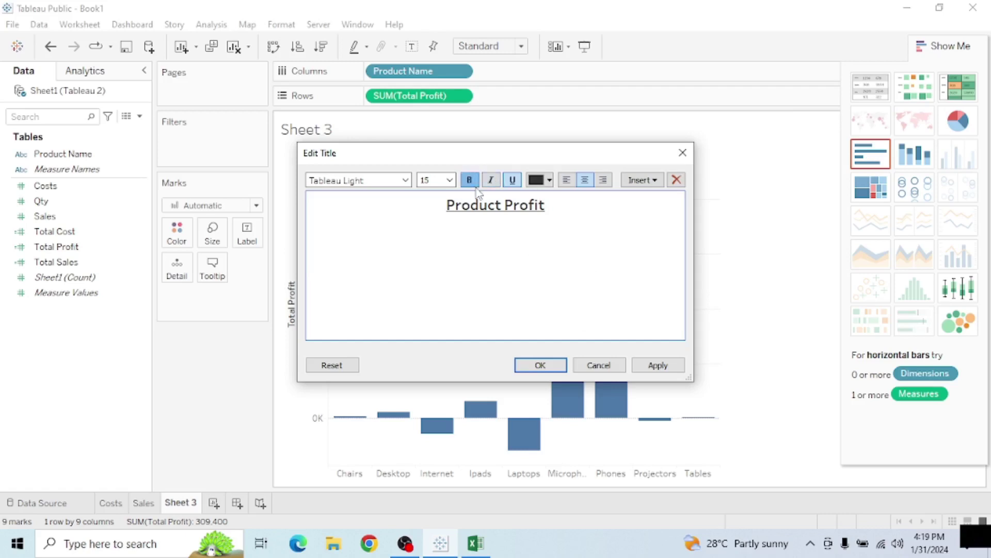
triple_click(443, 207)
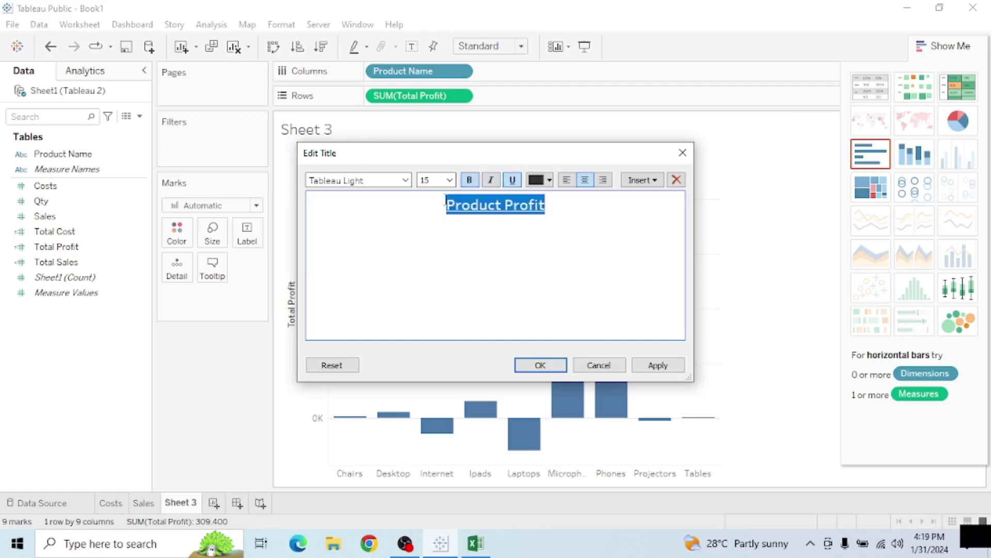
left_click(450, 180)
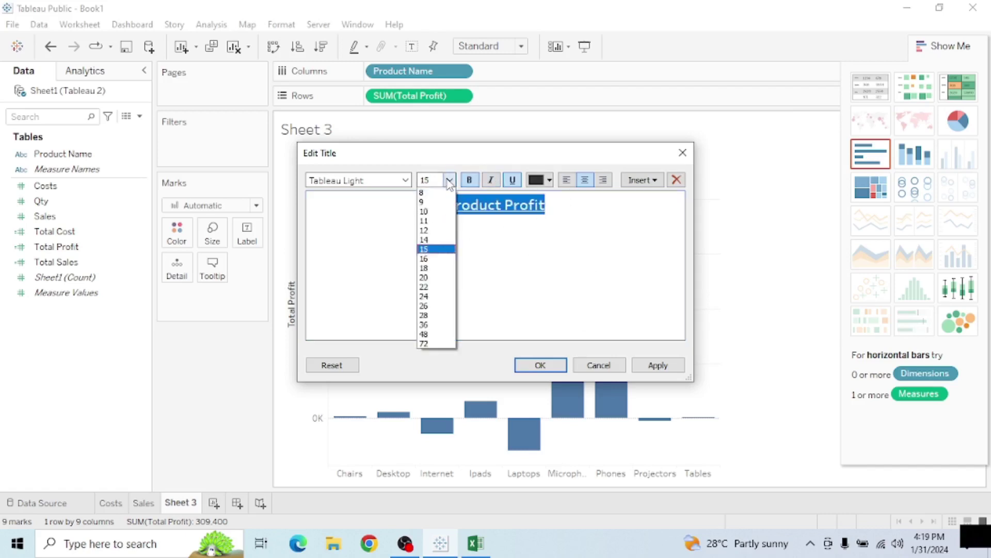
left_click(435, 278)
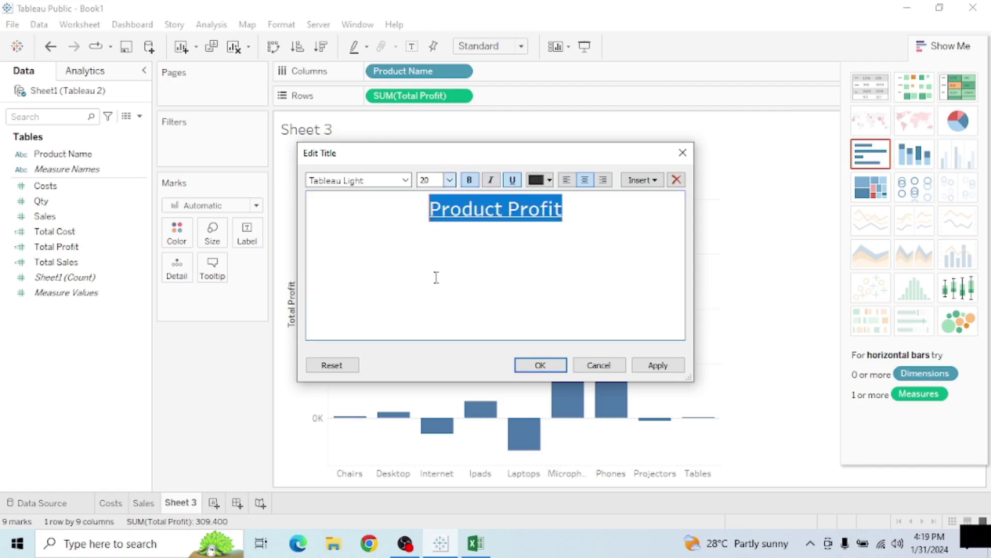
left_click(565, 273)
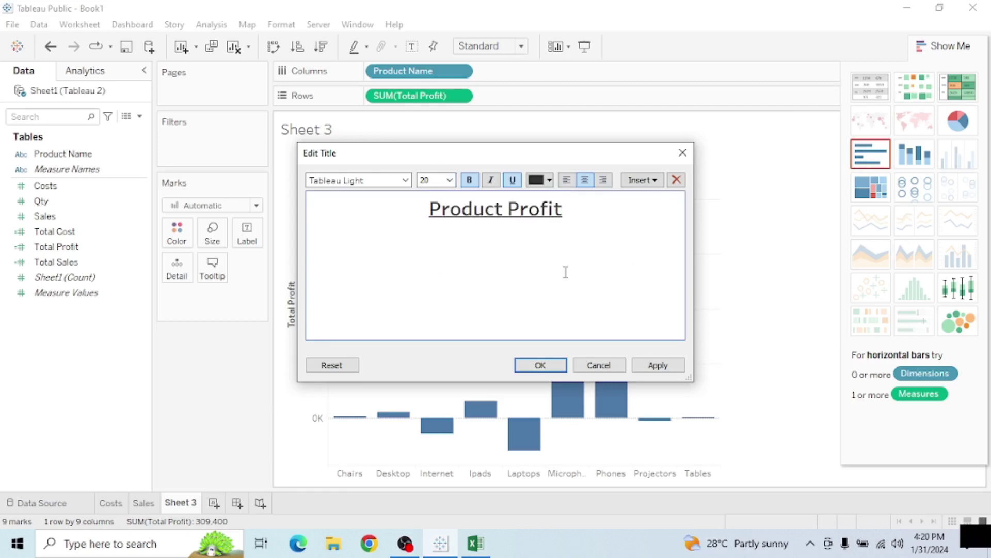
left_click(540, 366)
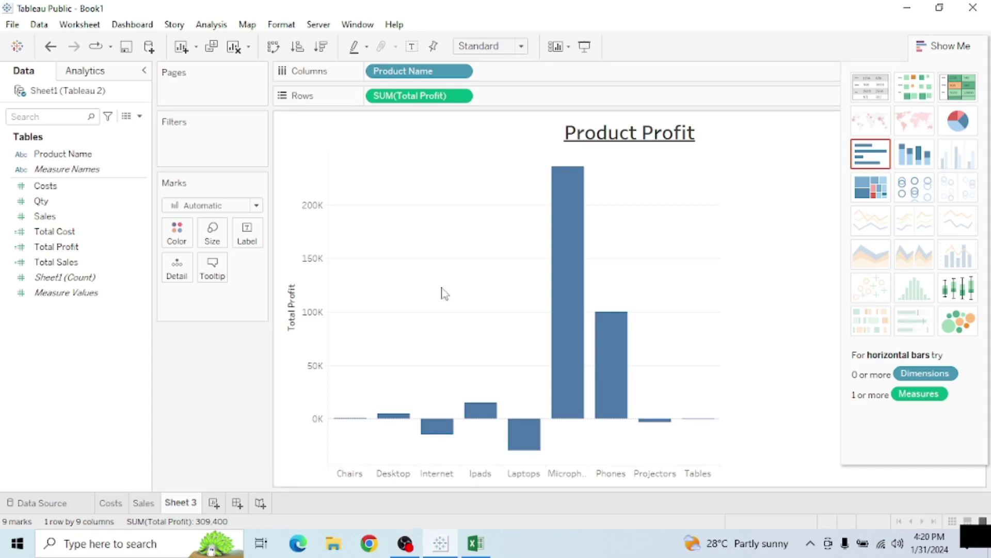
- Show mark labels on the profit bars and rename the Sheet 3 worksheet as Profit
left_click(411, 46)
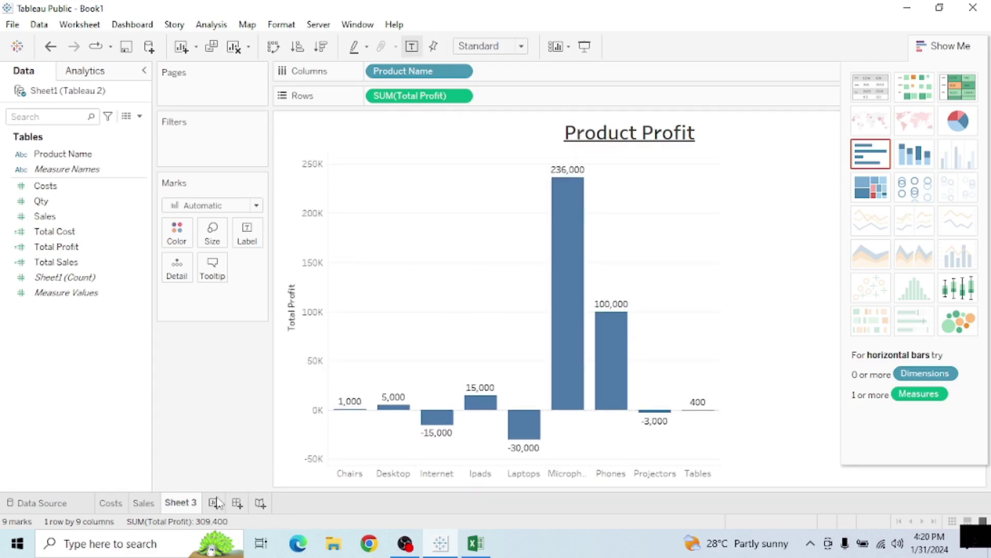
double_click(195, 508)
key("BackSpace")
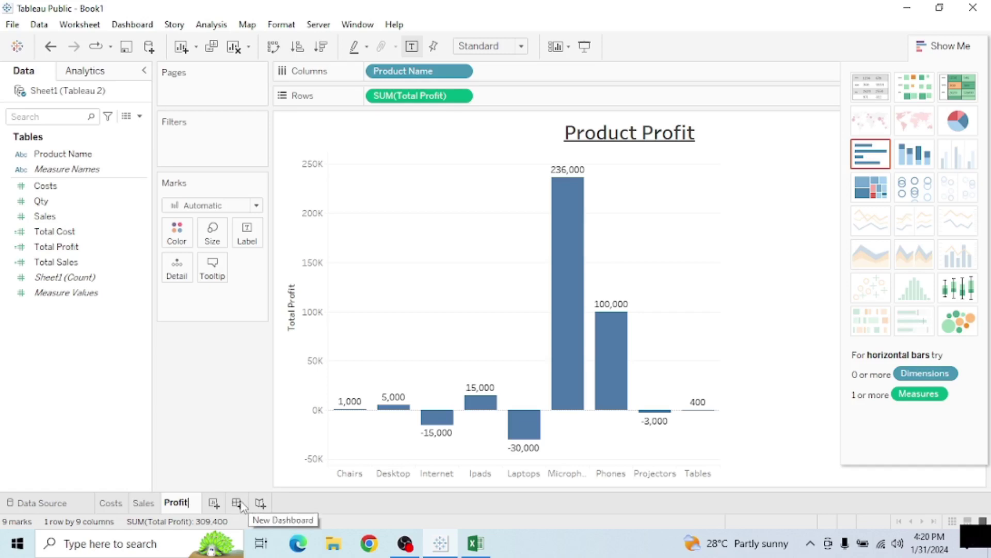
- Create a new dashboard and add the Profit and Sales sheets to it
left_click(241, 505)
mouse_move(70, 258)
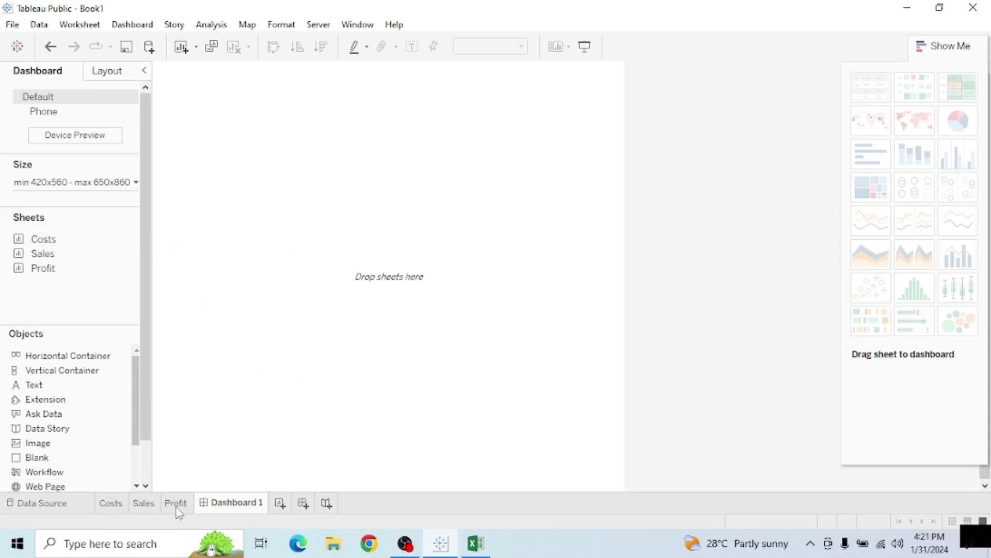
double_click(44, 269)
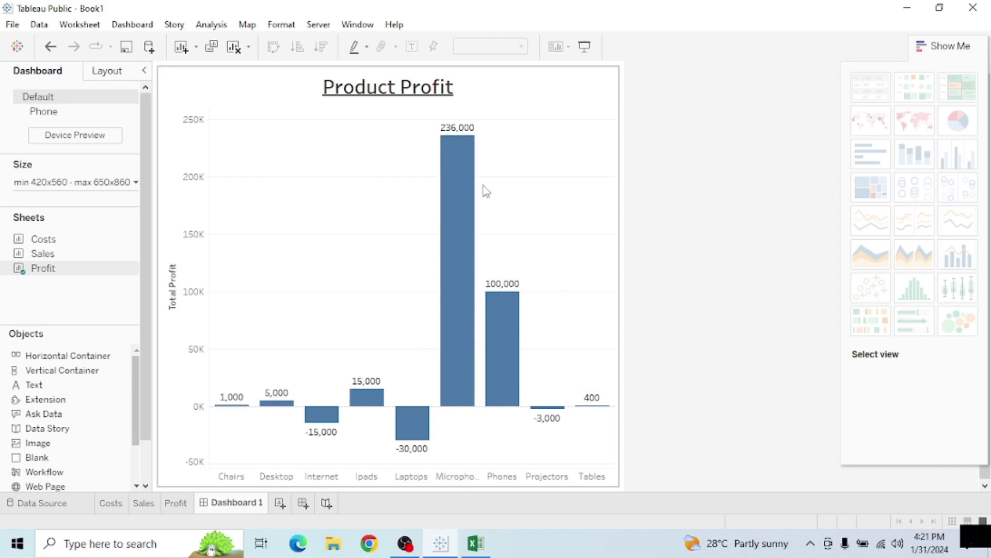
double_click(30, 255)
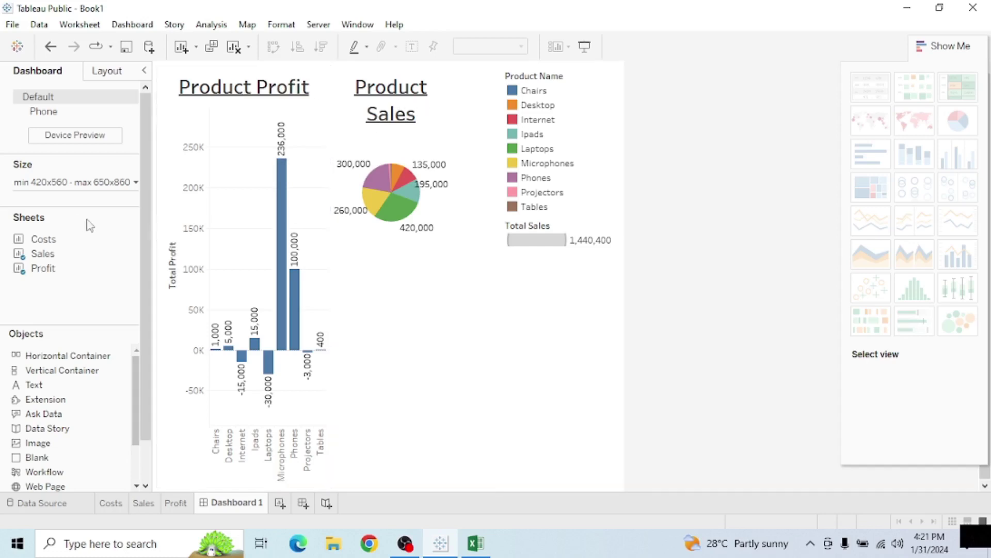
- Place the Costs sheet beneath the Product Profit chart on the dashboard and widen both stacked bar charts
mouse_move(34, 241)
left_click_drag(29, 246, 160, 300)
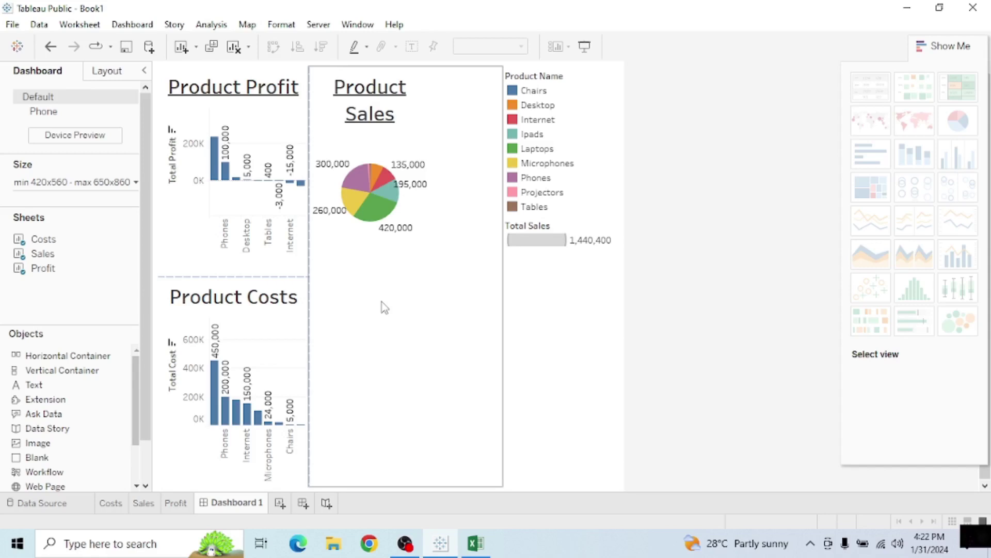
left_click(278, 347)
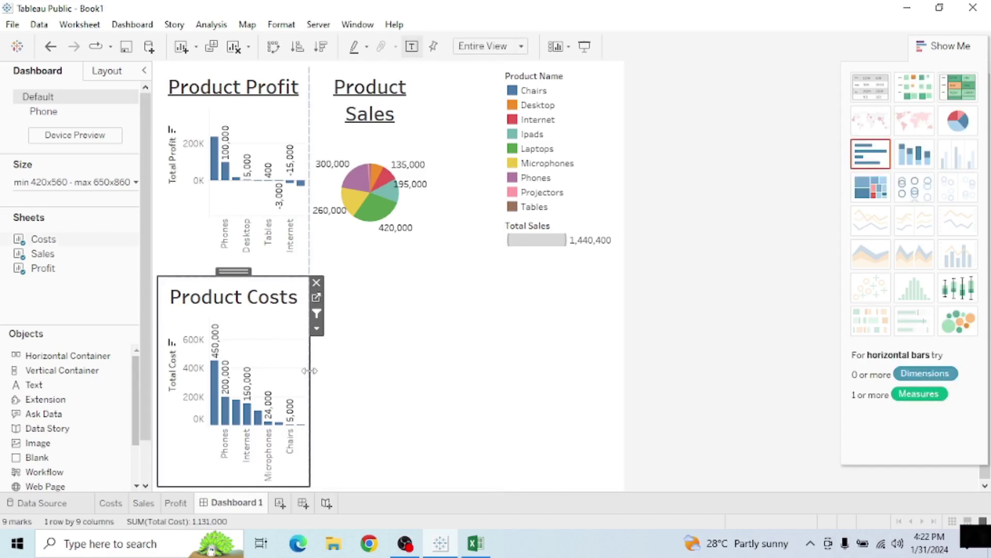
left_click_drag(308, 370, 411, 369)
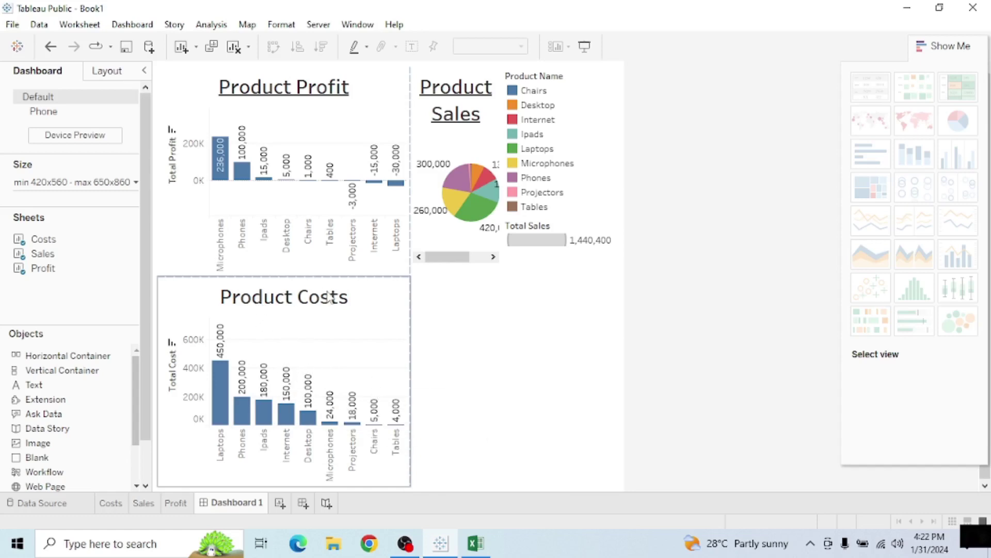
- Swap rows and columns on the Costs and Profit worksheets to make their bars horizontal, and return to the dashboard
left_click(109, 503)
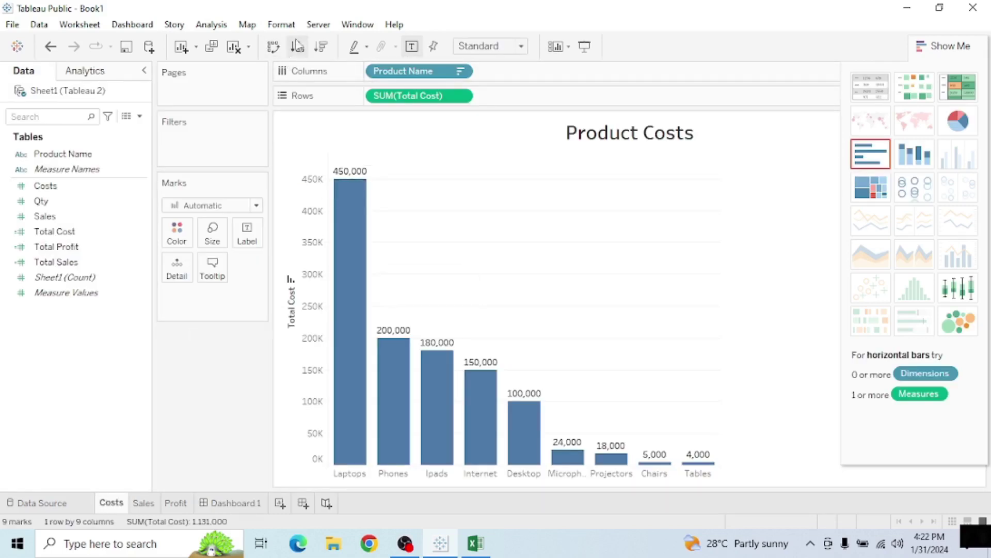
left_click(273, 47)
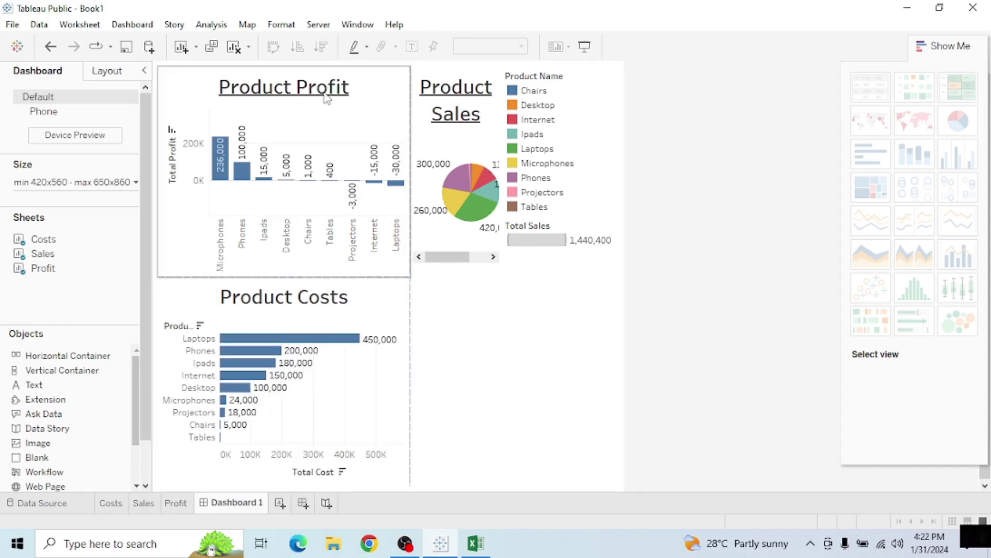
left_click(175, 502)
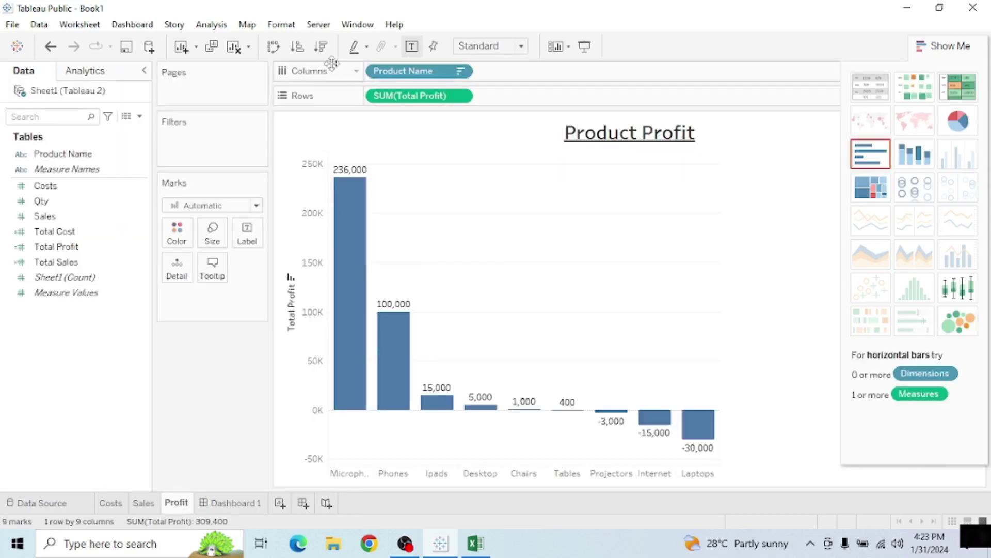
left_click(275, 48)
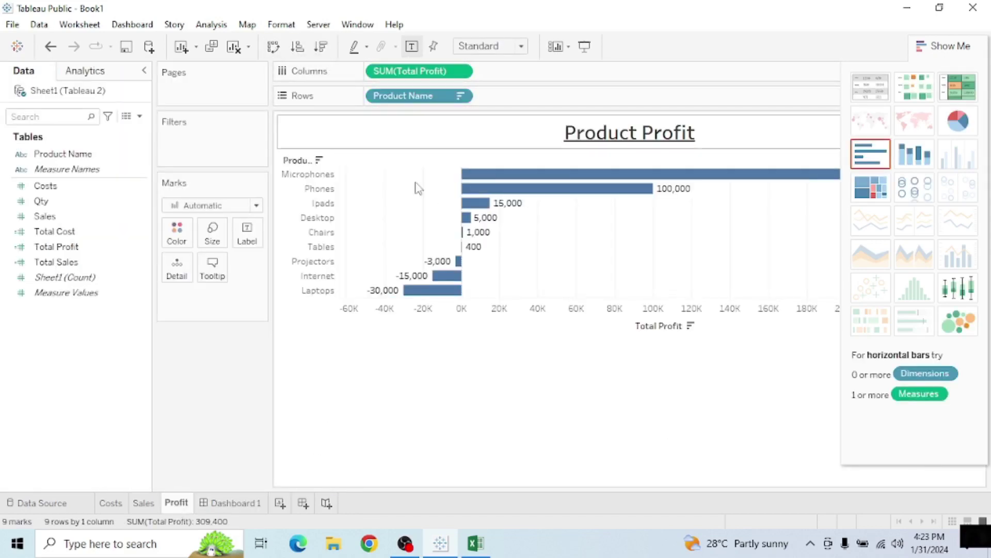
left_click(234, 503)
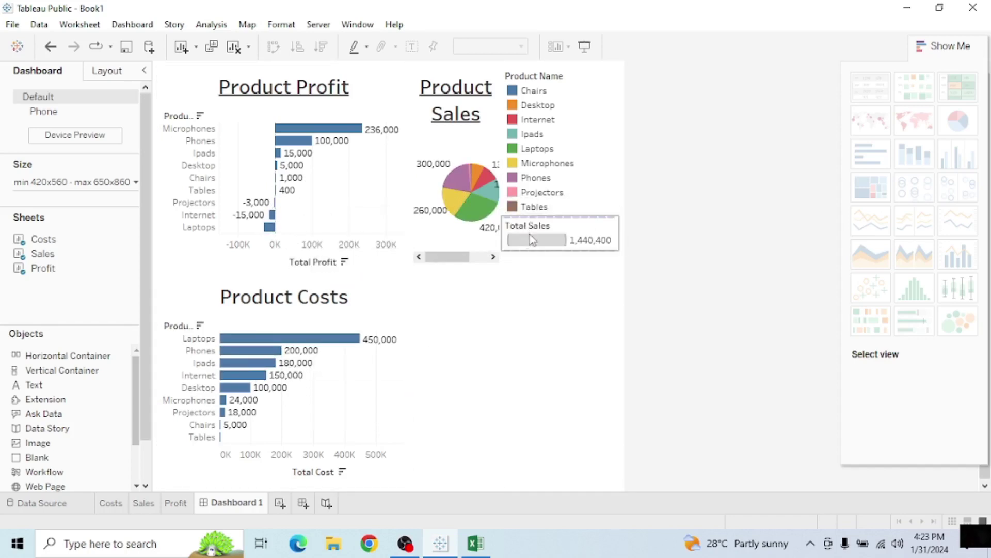
- Widen the Product Sales chart on the dashboard by extending its edge into the legend area
left_click(476, 293)
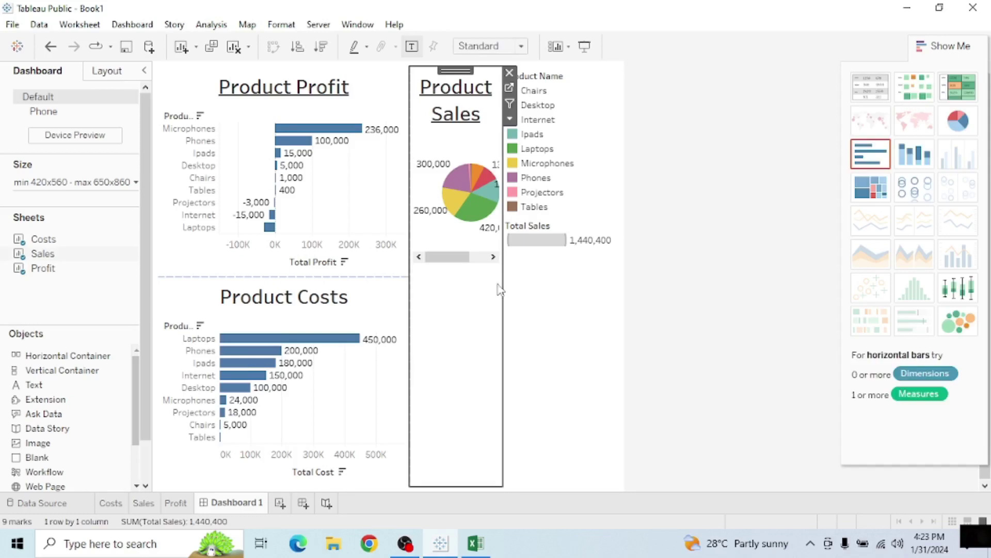
left_click_drag(504, 280, 565, 269)
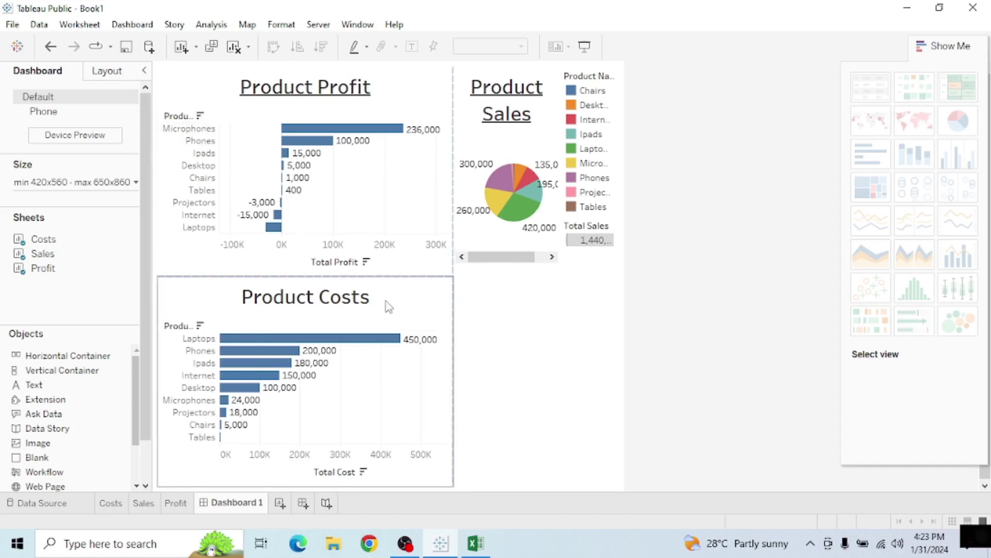
mouse_move(342, 341)
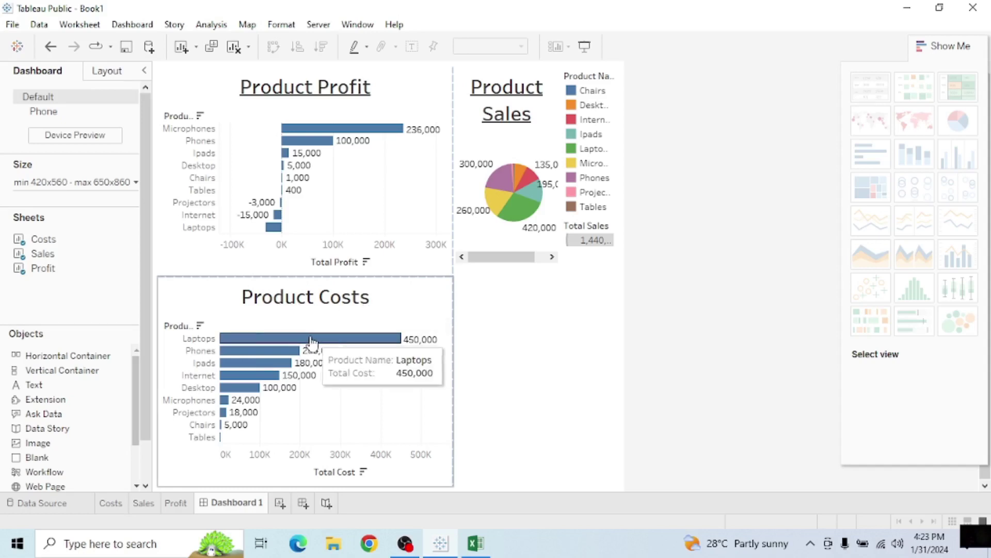
mouse_move(293, 365)
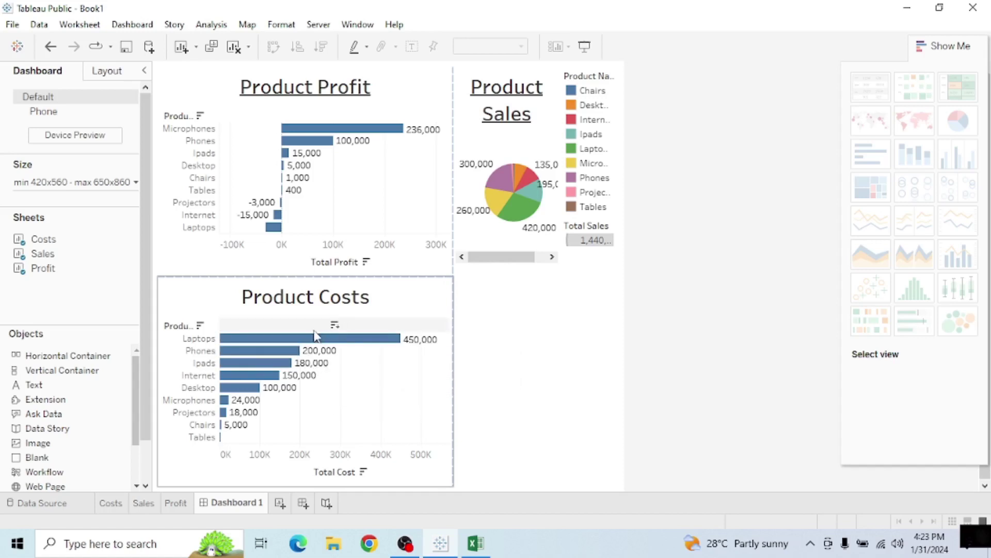
left_click(300, 251)
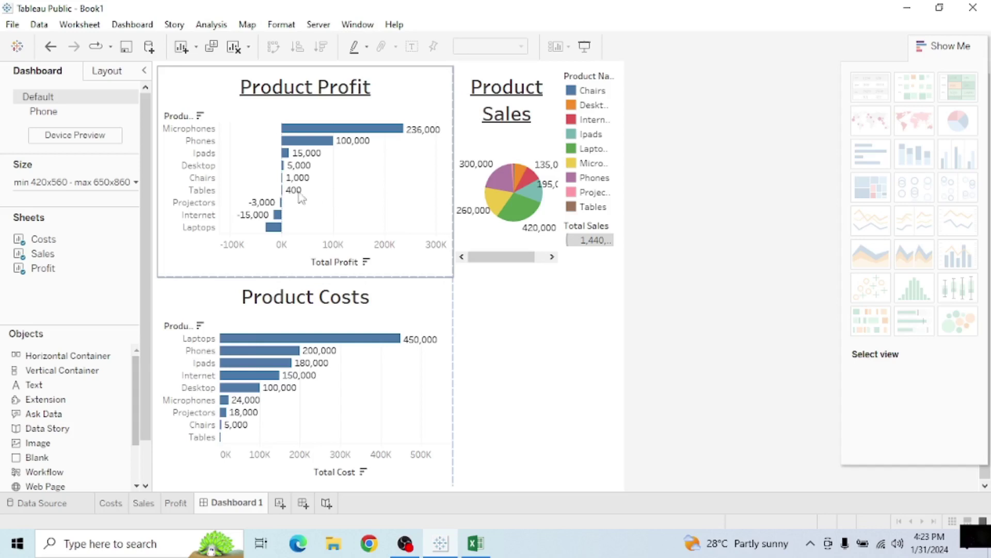
left_click(327, 377)
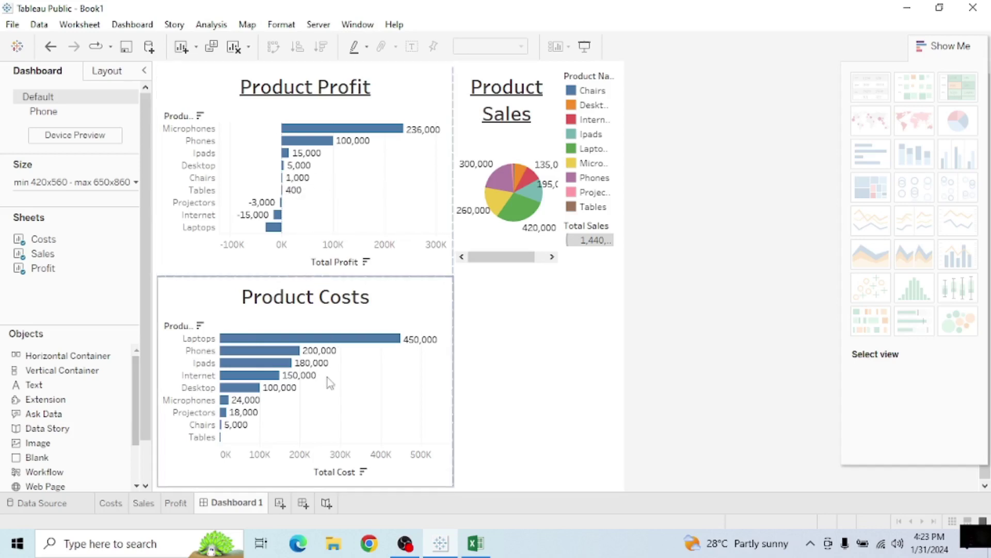
- Create a new story and add Dashboard 1 as its first story point
left_click(326, 504)
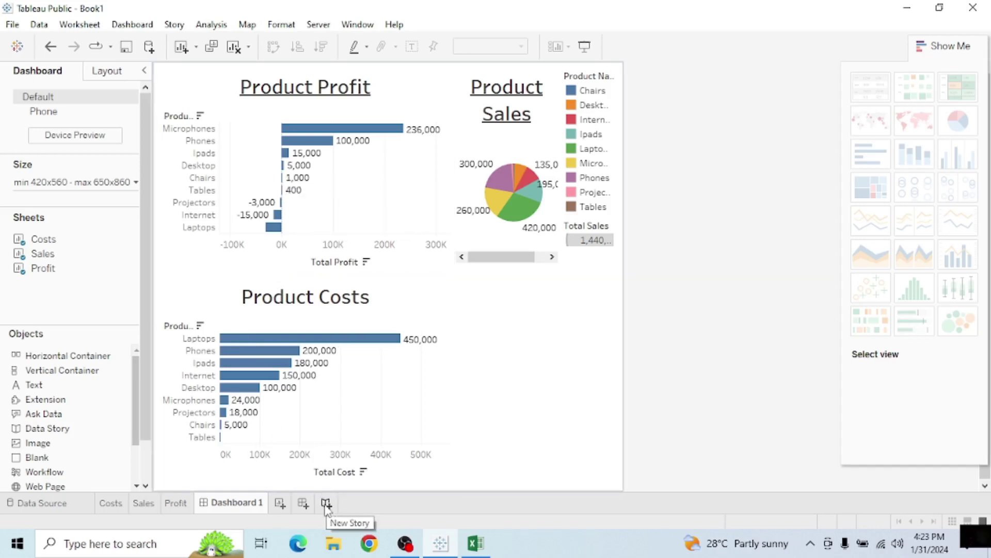
left_click(326, 504)
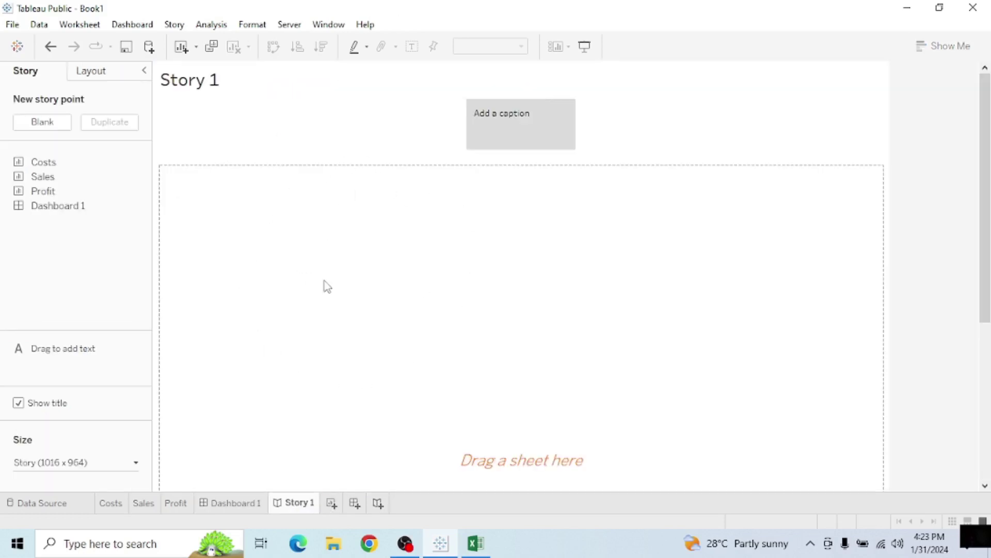
mouse_move(49, 209)
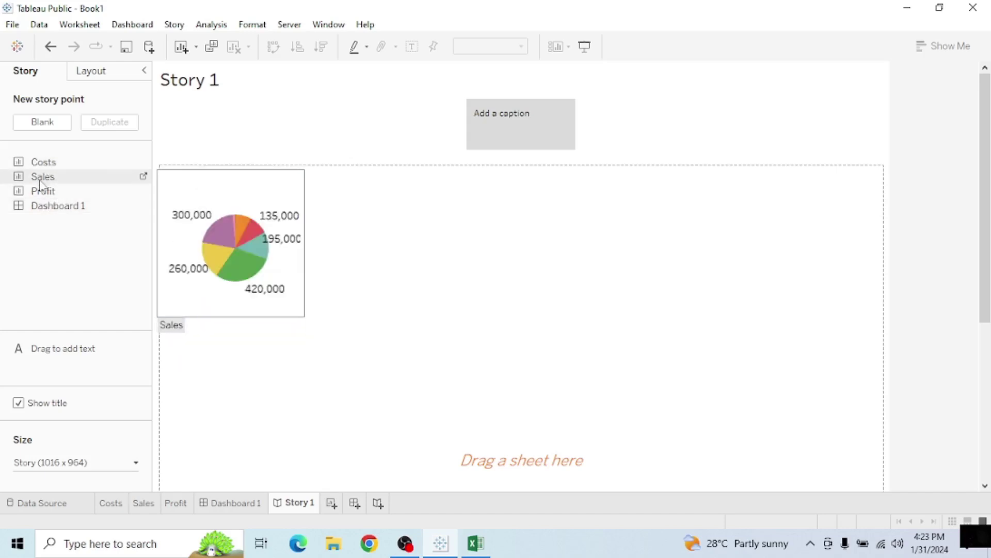
mouse_move(72, 195)
mouse_move(64, 167)
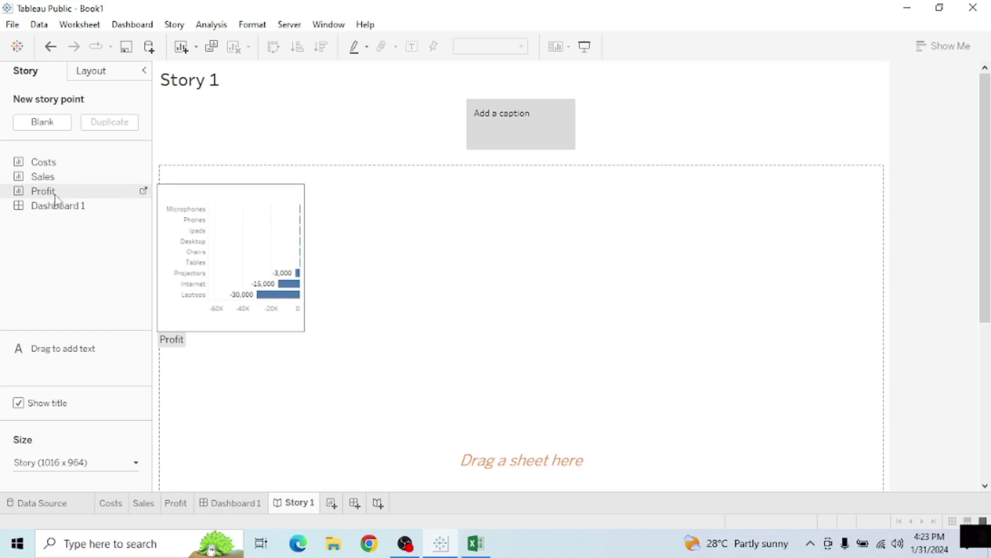
double_click(31, 205)
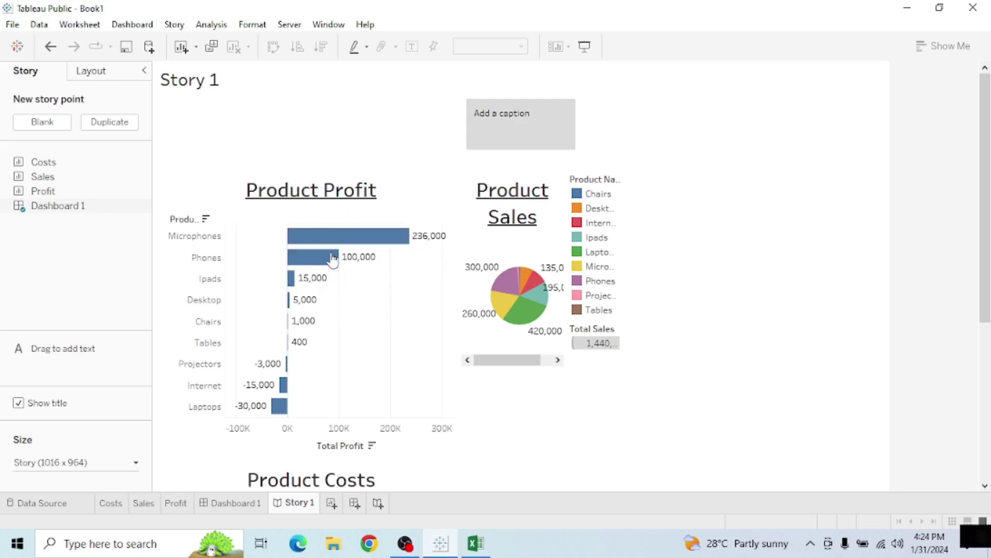
- Look over the Product Profit, Product Sales and Product Costs charts of Dashboard 1 within the story point
scroll(354, 332, "down", 5)
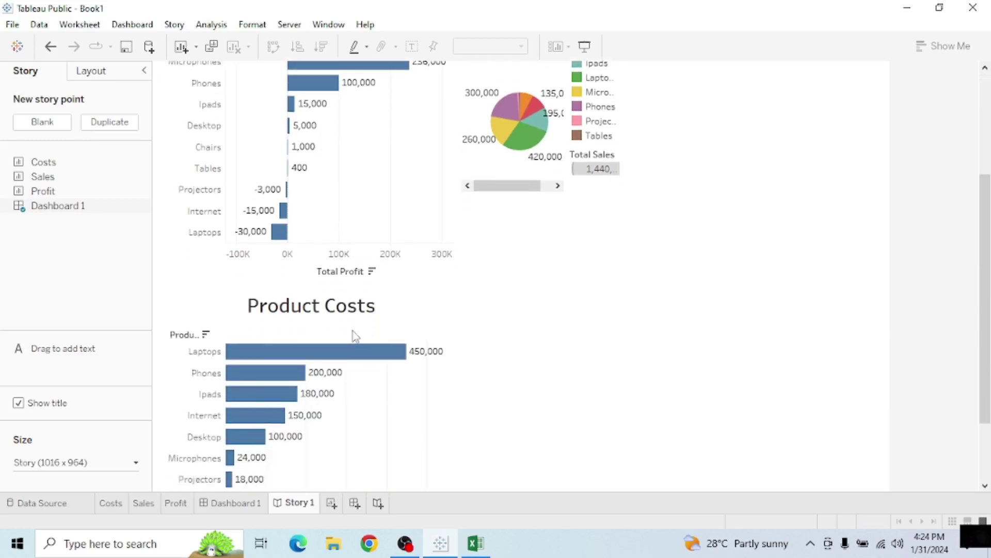
scroll(352, 330, "up", 3)
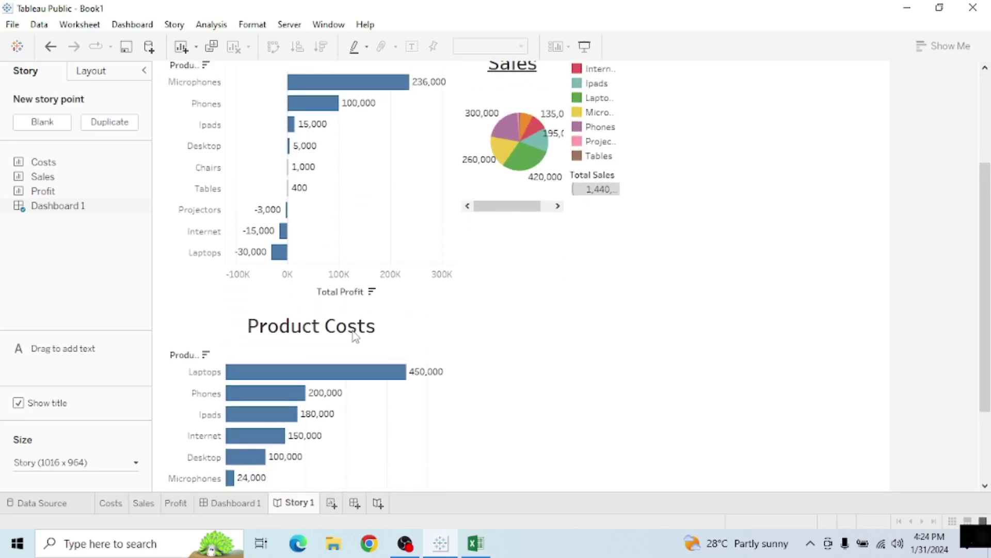
scroll(353, 335, "down", 3)
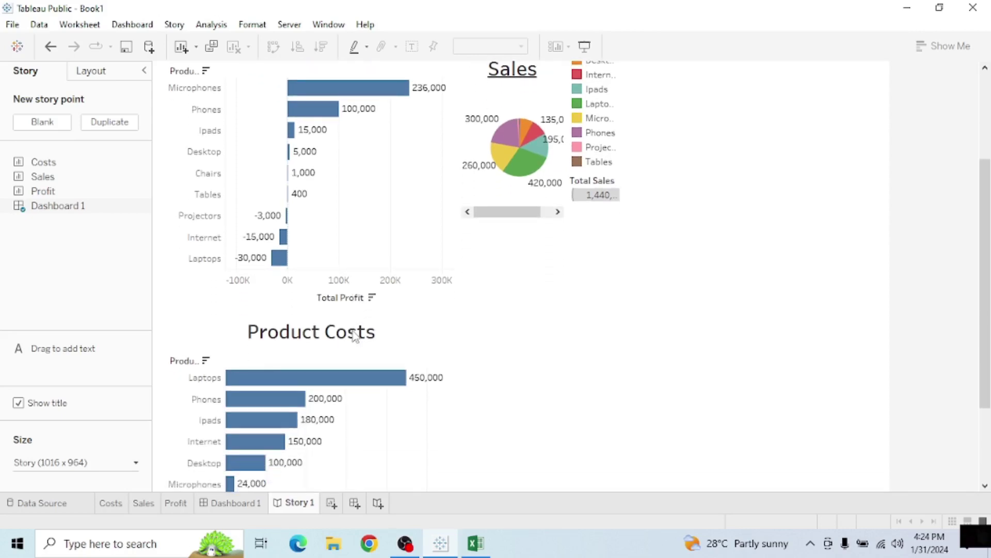
scroll(352, 336, "up", 4)
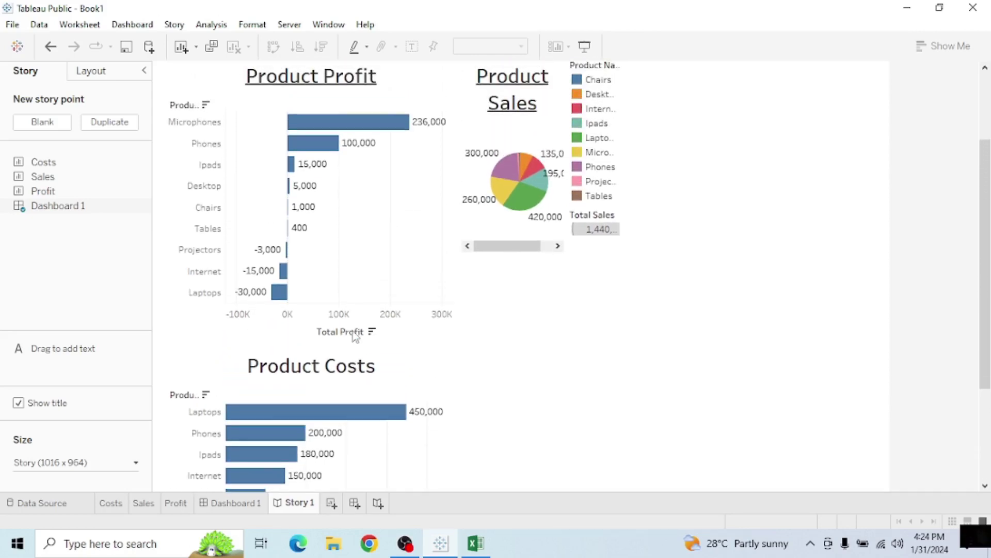
scroll(355, 336, "down", 4)
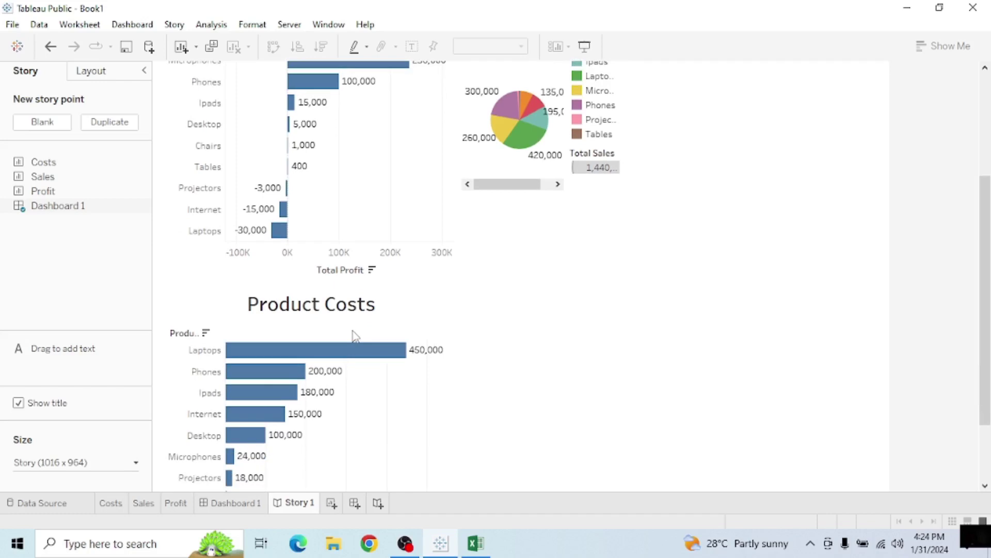
scroll(352, 331, "up", 3)
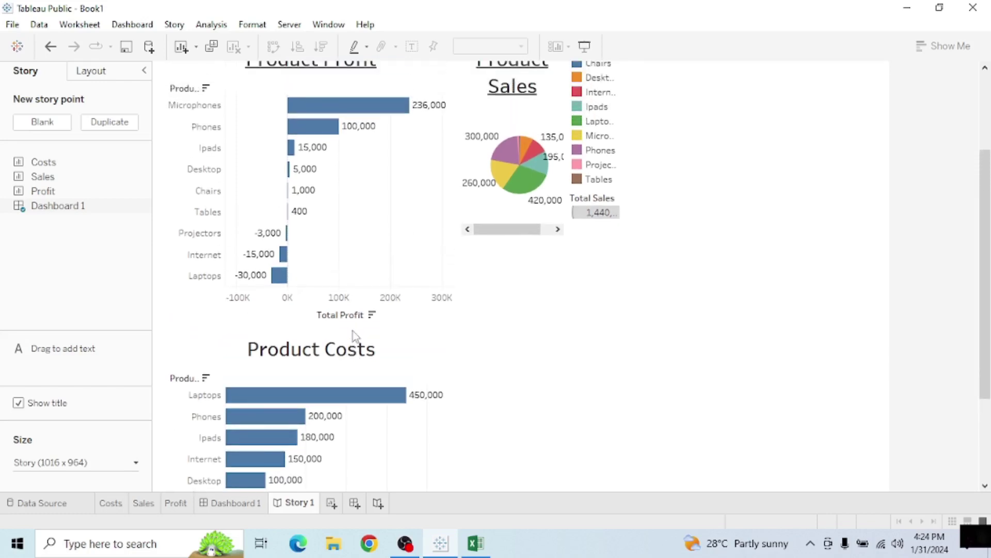
scroll(353, 331, "down", 4)
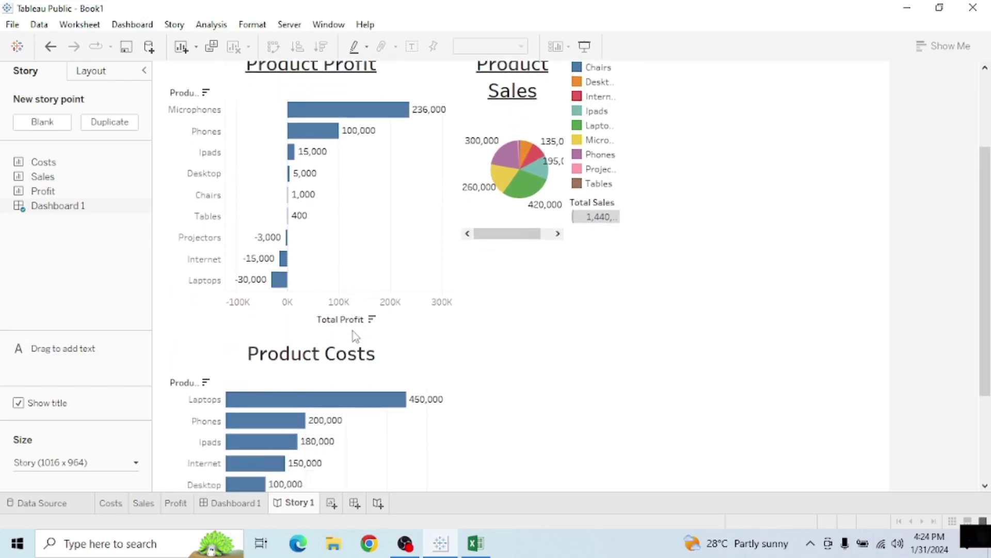
scroll(355, 336, "down", 2)
scroll(355, 336, "up", 2)
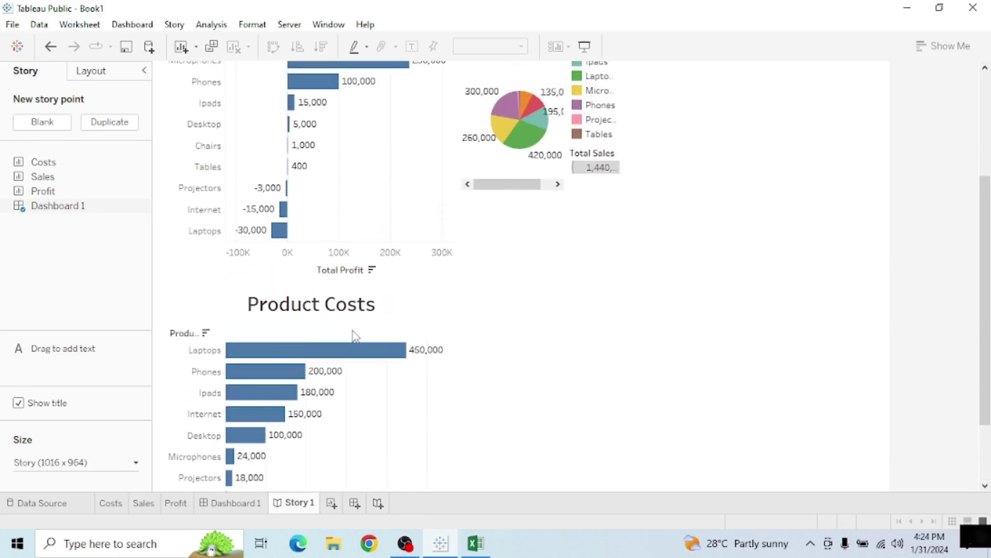
scroll(353, 331, "down", 2)
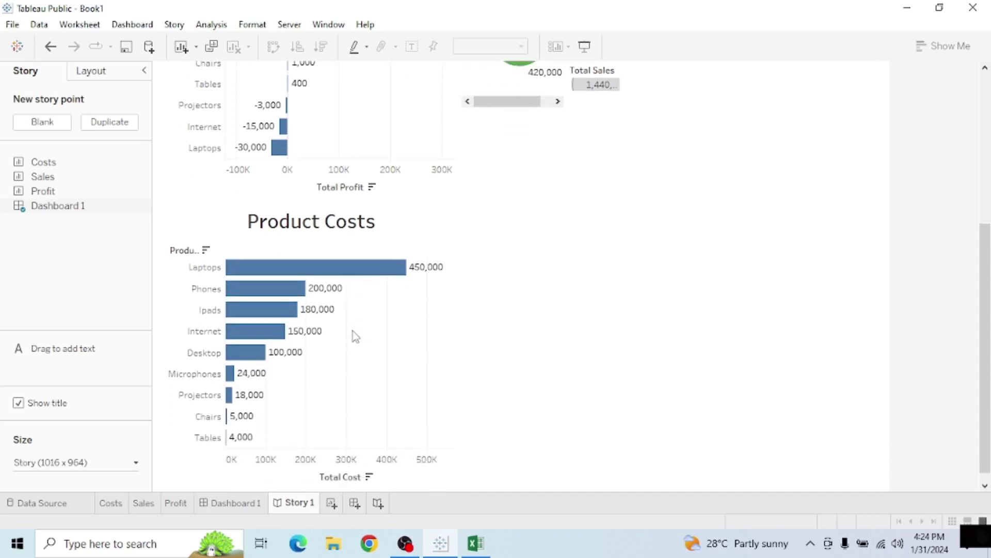
scroll(353, 331, "up", 4)
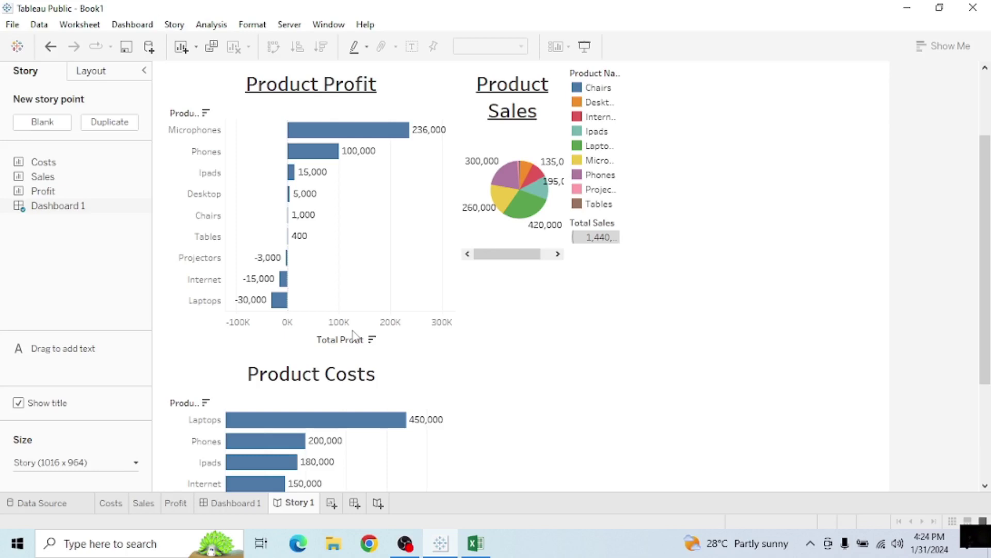
scroll(353, 334, "up", 2)
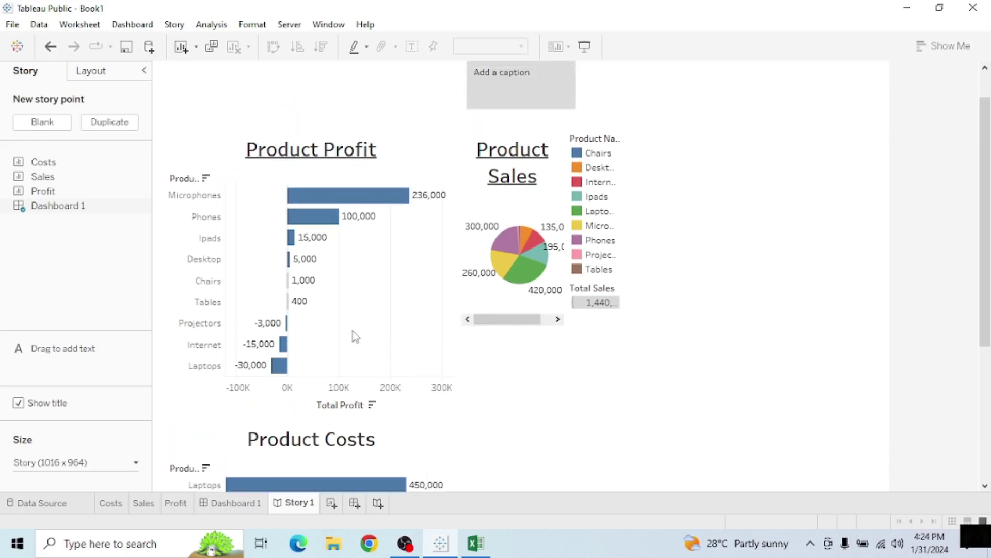
scroll(355, 336, "down", 2)
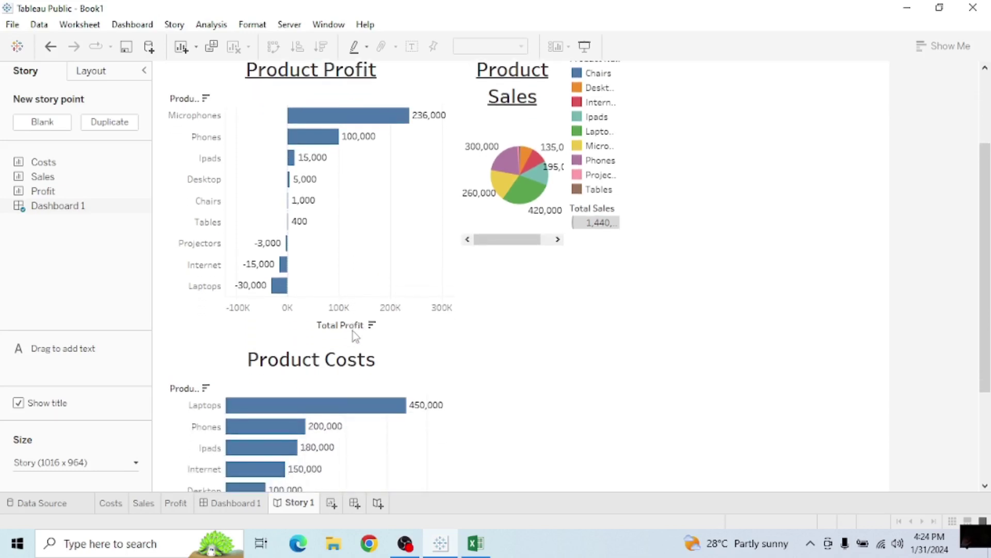
scroll(355, 336, "up", 2)
scroll(355, 337, "up", 1)
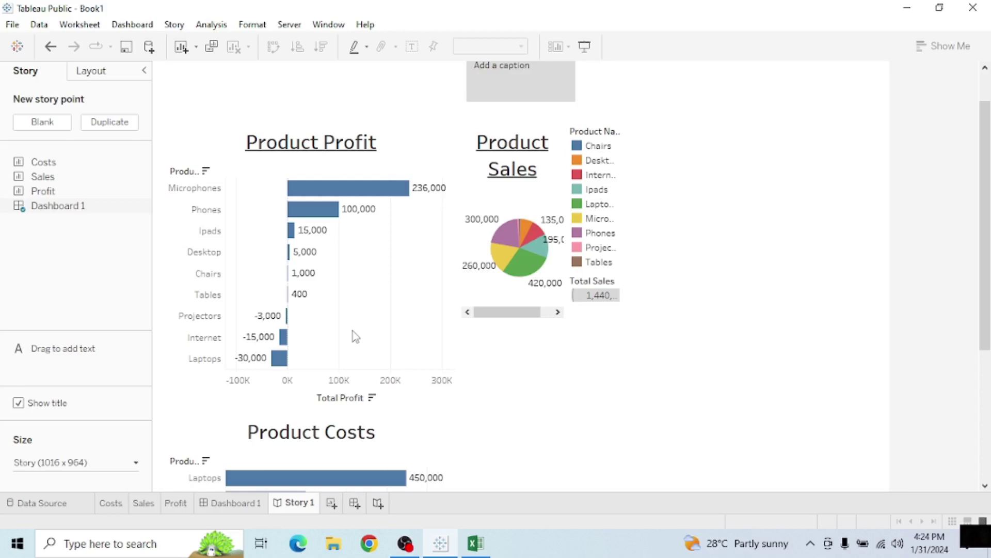
scroll(355, 337, "down", 2)
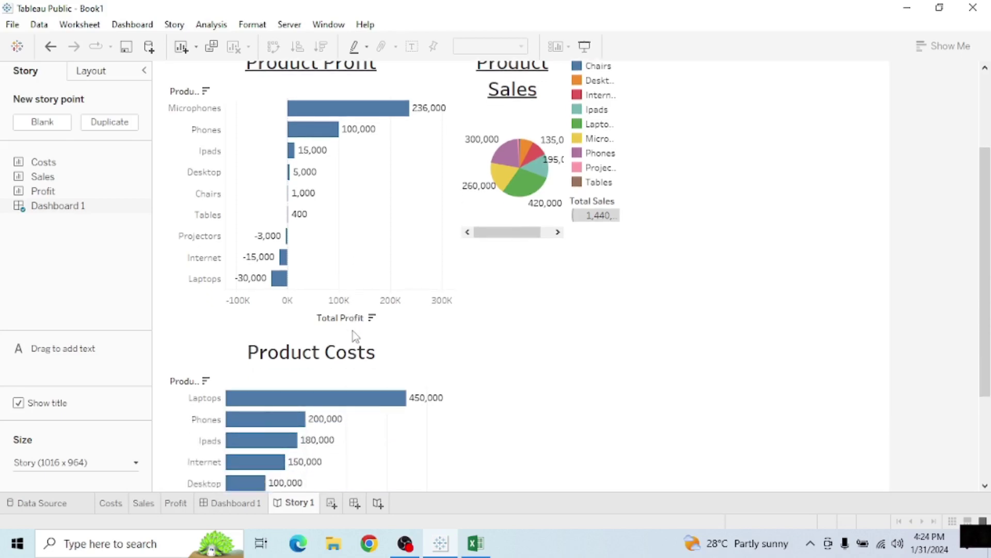
scroll(354, 332, "down", 2)
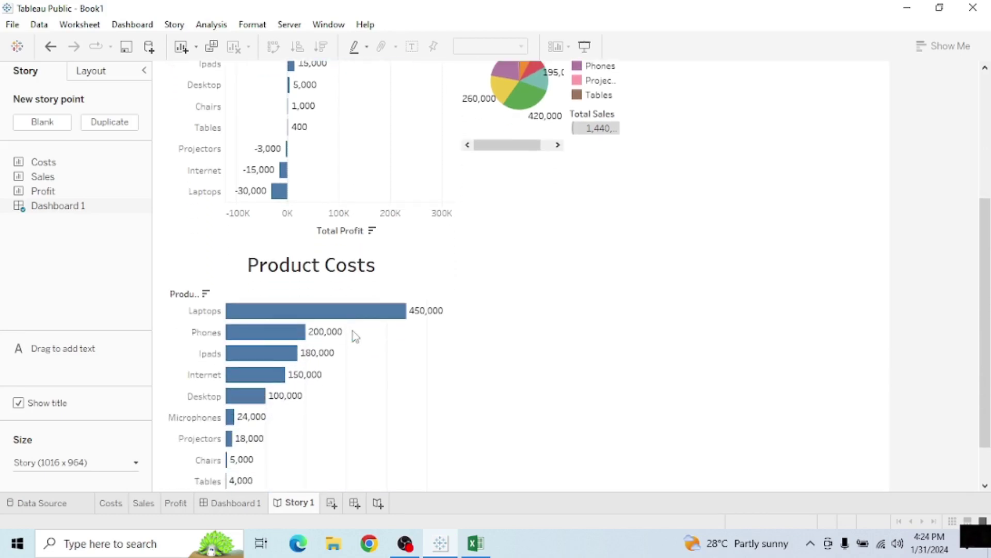
scroll(356, 336, "up", 2)
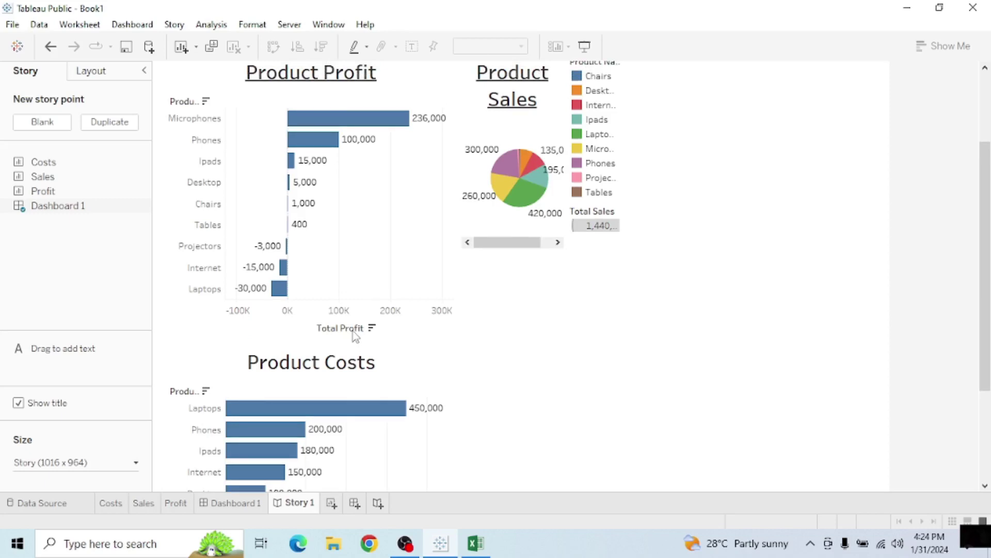
scroll(356, 337, "down", 2)
scroll(355, 337, "up", 1)
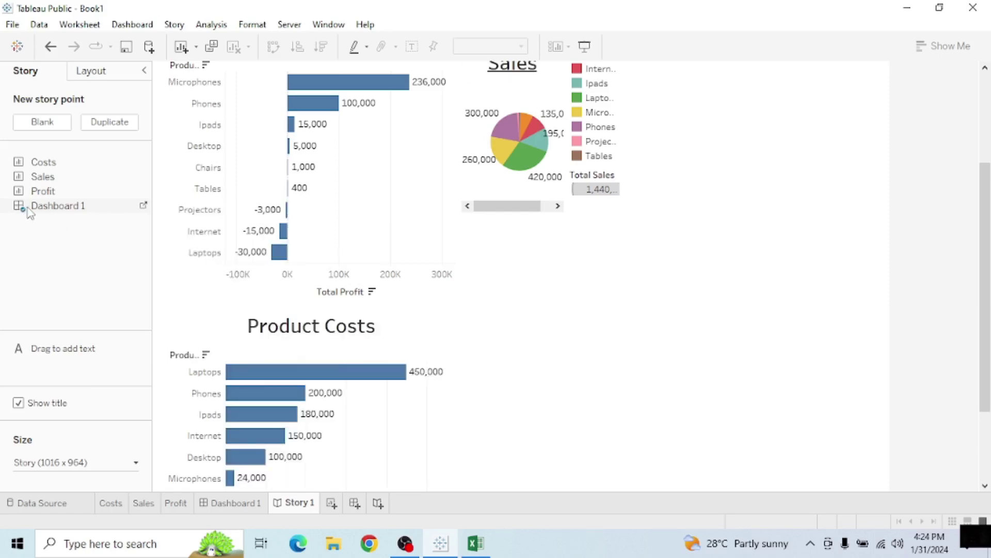
- Add the Profit sheet to the story as a new story point and view its chart
mouse_move(16, 210)
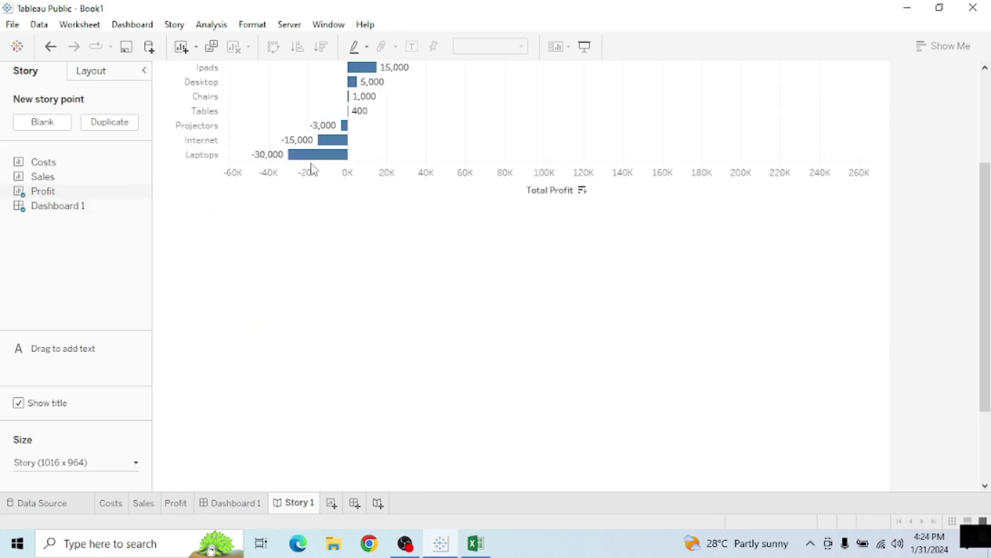
scroll(331, 150, "up", 2)
scroll(351, 173, "up", 3)
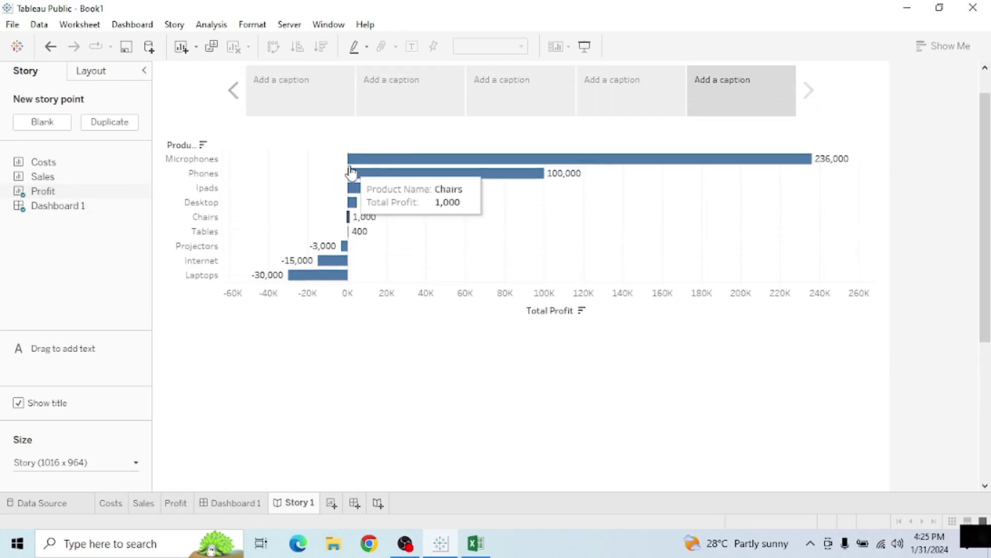
scroll(350, 172, "down", 2)
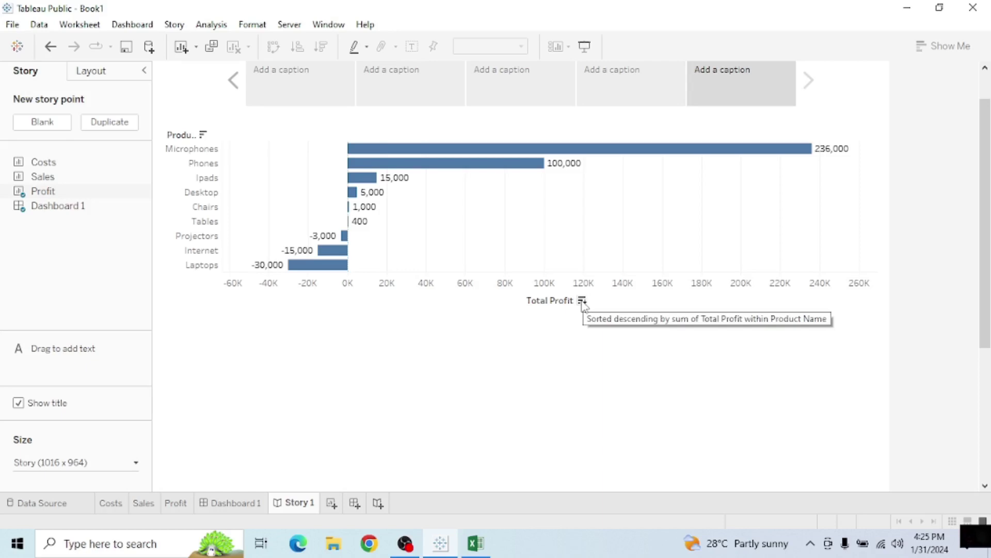
- Add the Sales sheet and the Costs sheet to the story as separate story points
double_click(19, 178)
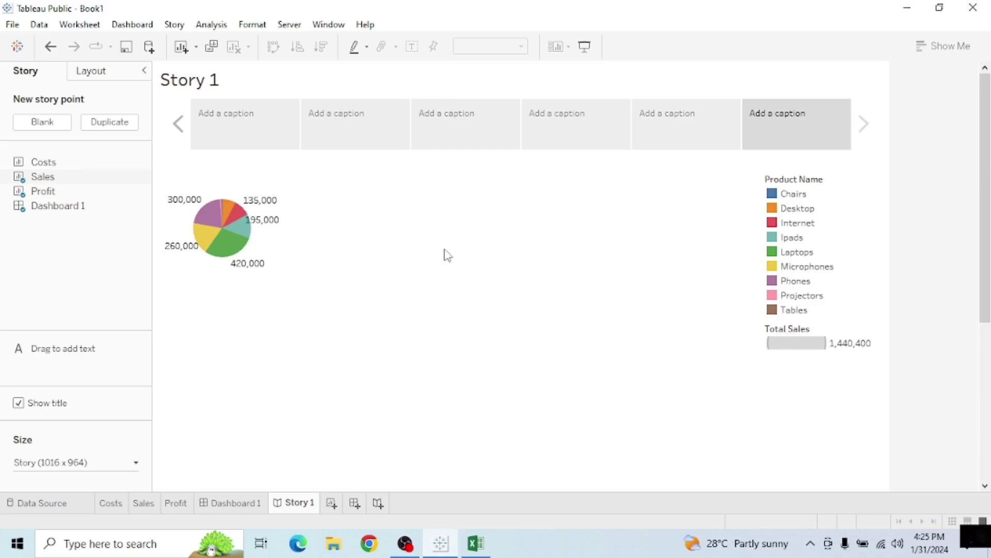
double_click(21, 163)
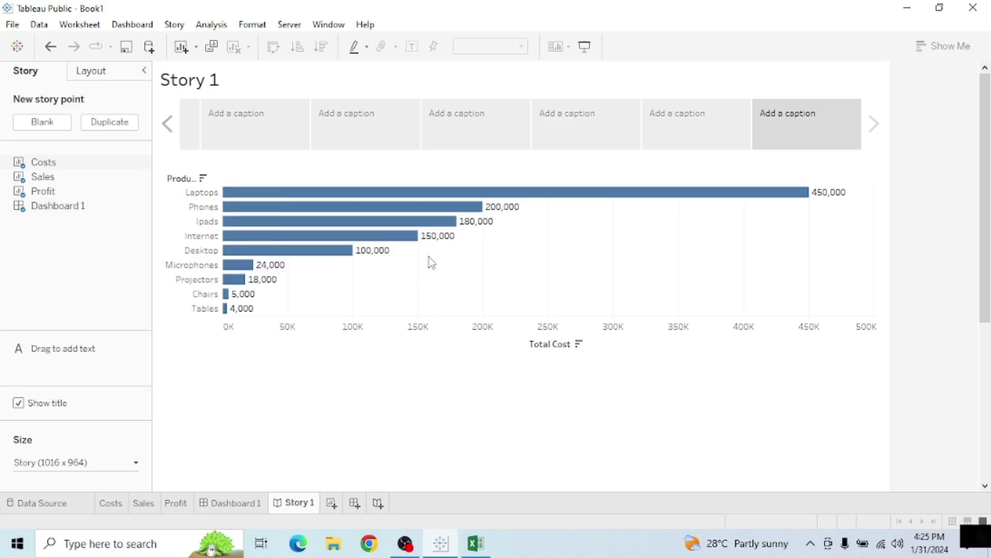
scroll(431, 261, "down", 2)
scroll(431, 262, "up", 2)
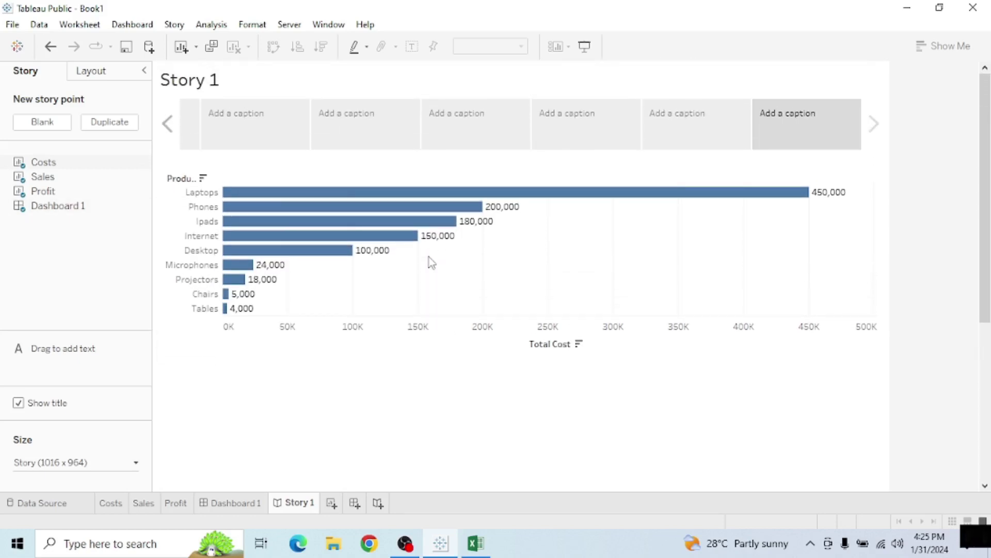